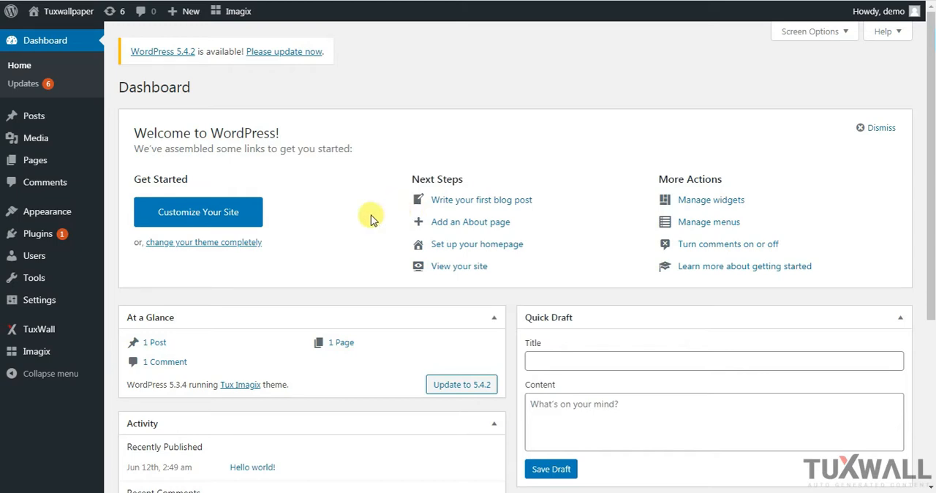
Open the TuxWall plugin's settings and choose Large as the default image size
{"action": "mouse_move", "coordinate": [29, 328]}
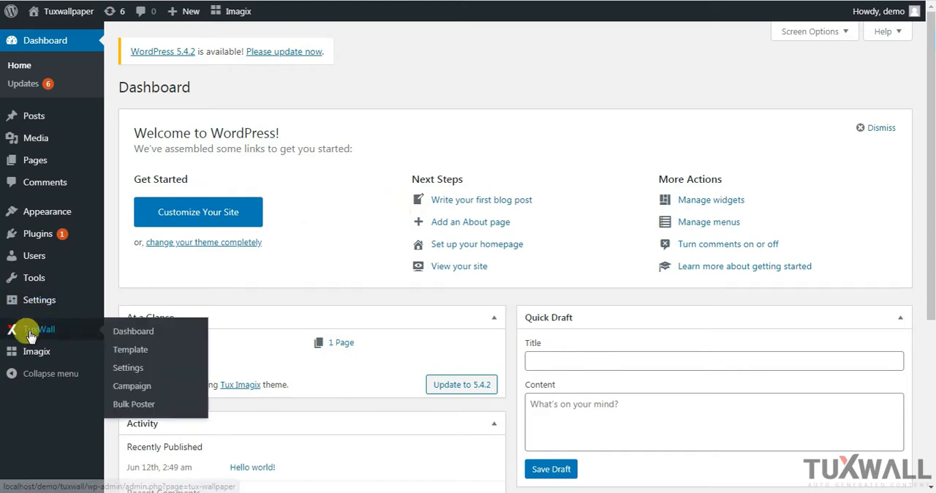
{"action": "left_click", "coordinate": [136, 370]}
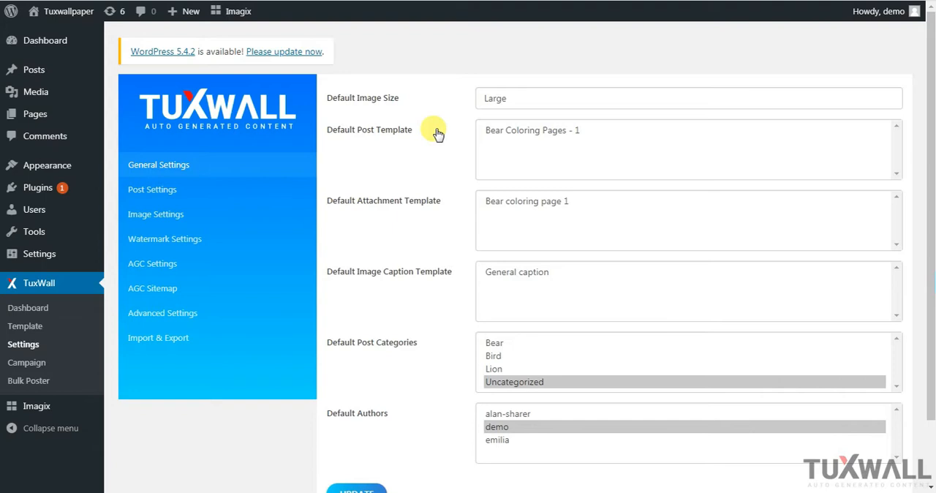
{"action": "left_click", "coordinate": [550, 100]}
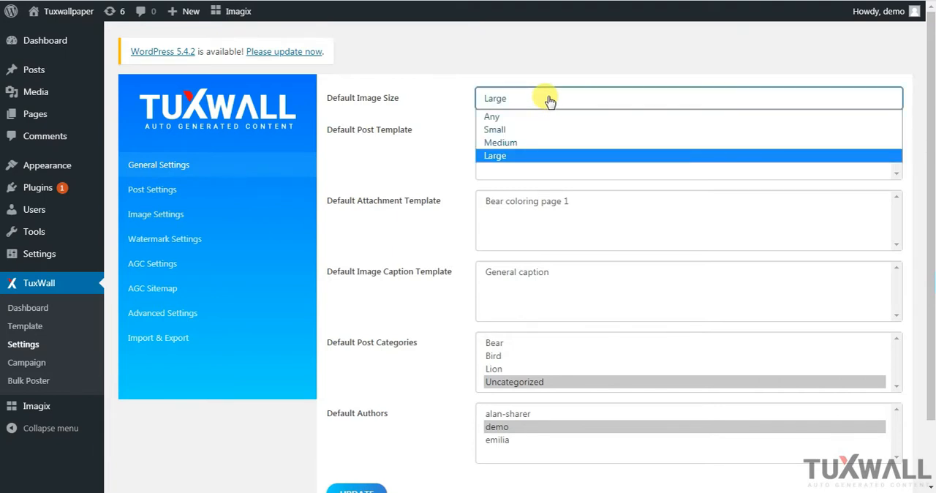
{"action": "left_click", "coordinate": [502, 155]}
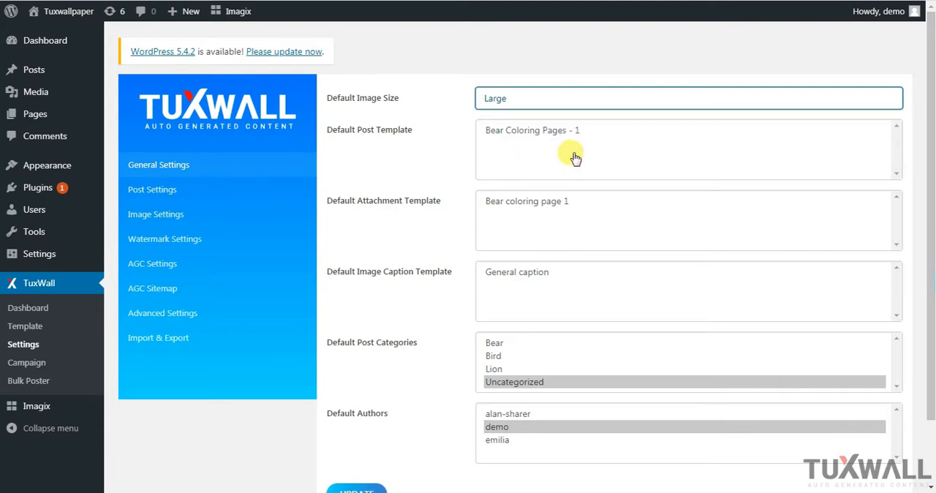
Select Bear Coloring Pages - 1 as default post template, Bear coloring page 1 as attachment template and General caption as image caption template
{"action": "triple_click", "coordinate": [541, 130]}
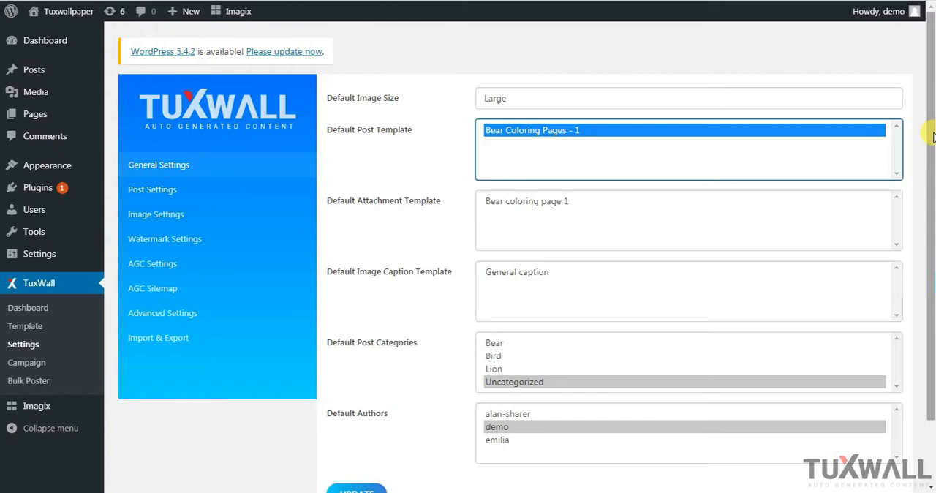
{"action": "scroll", "coordinate": [928, 139], "scroll_direction": "down", "scroll_amount": 2}
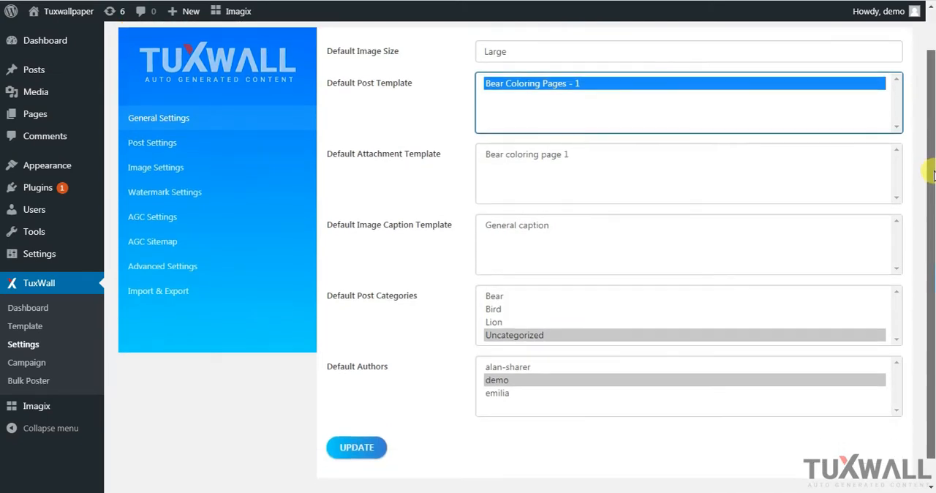
{"action": "left_click", "coordinate": [509, 157]}
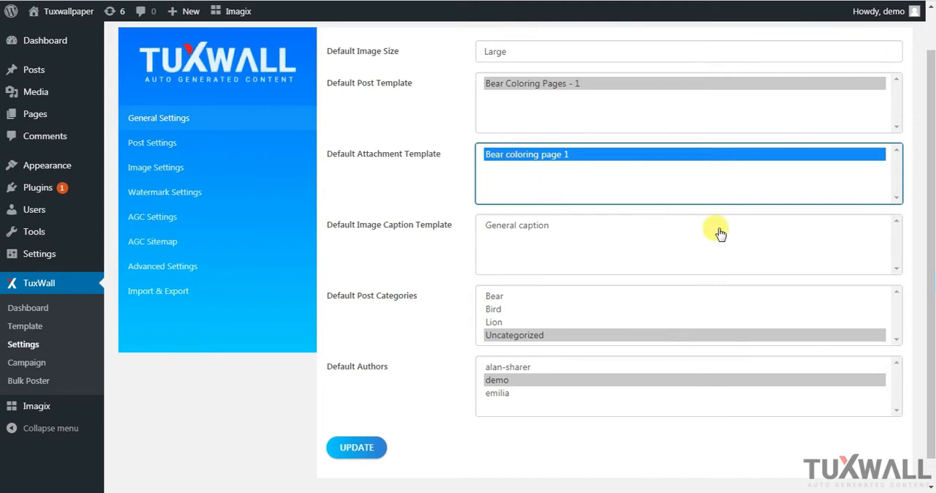
{"action": "left_click", "coordinate": [518, 232]}
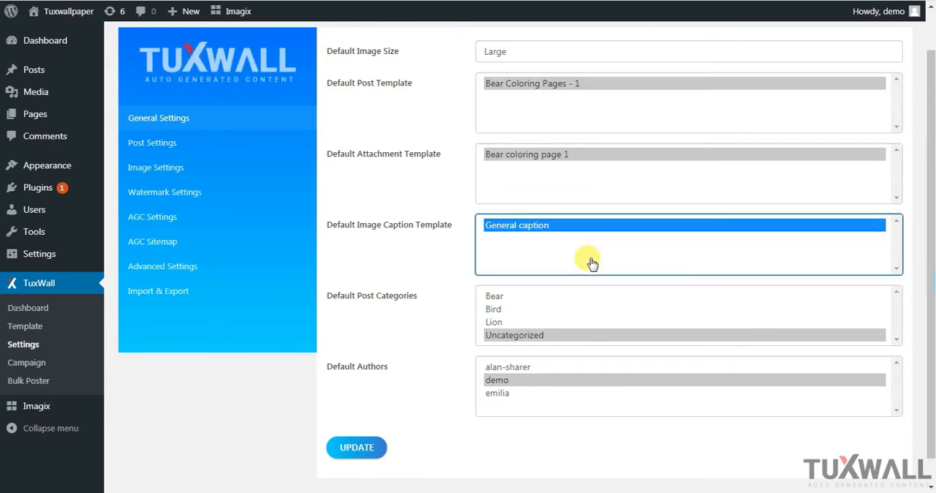
Set the default post category to Bear and the default author to the first listed one, and save the general settings
{"action": "left_click", "coordinate": [512, 297]}
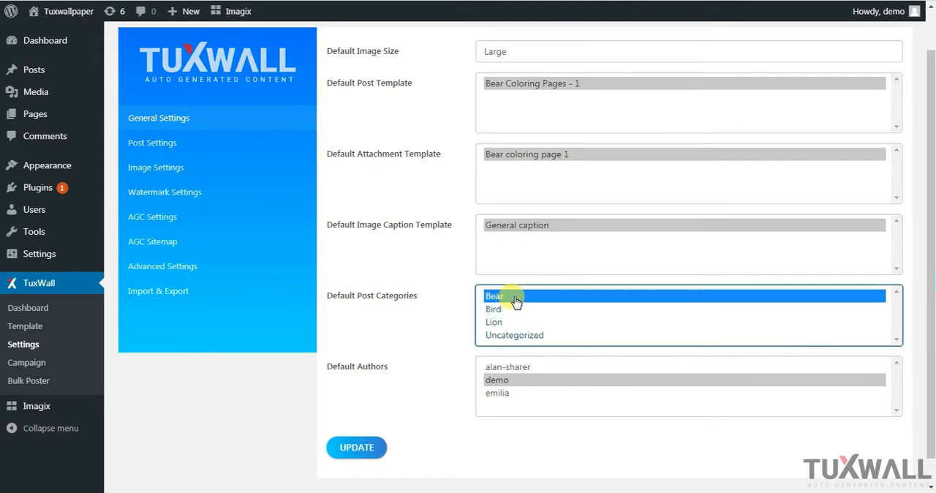
{"action": "left_click", "coordinate": [528, 368]}
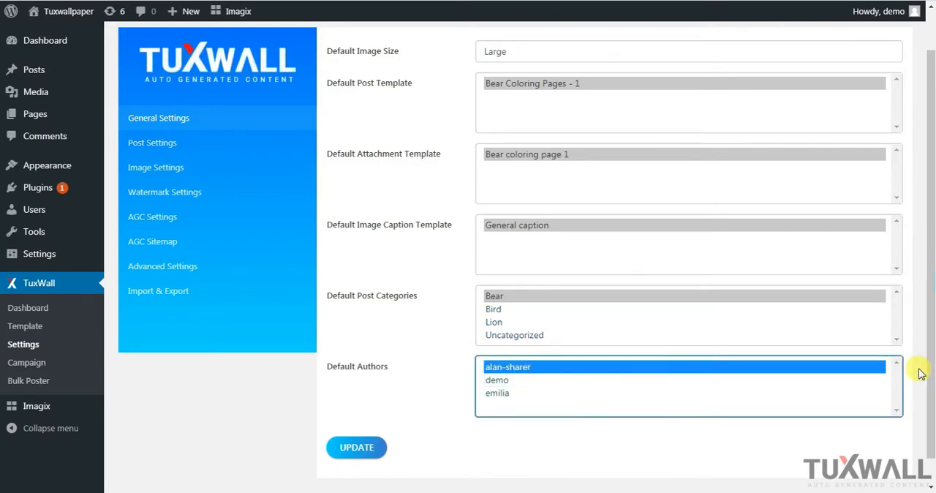
{"action": "left_click_drag", "start_coordinate": [925, 378], "coordinate": [932, 407]}
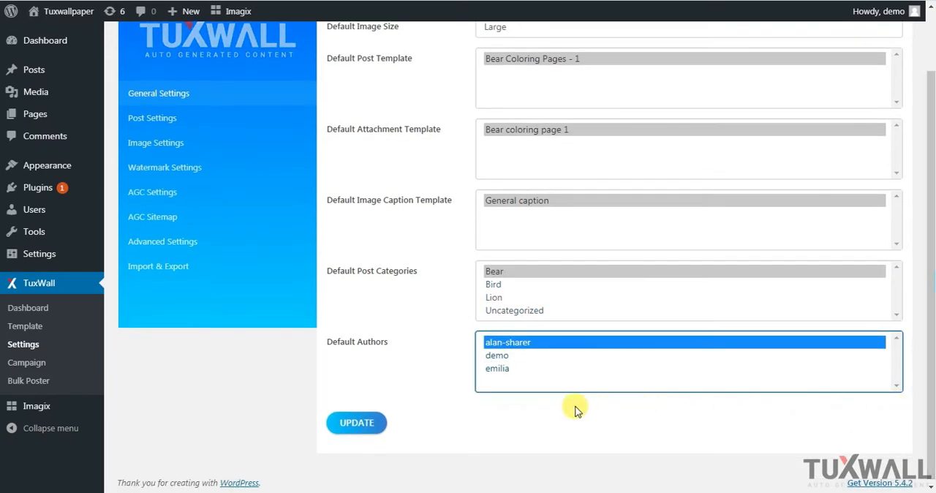
{"action": "left_click", "coordinate": [346, 424]}
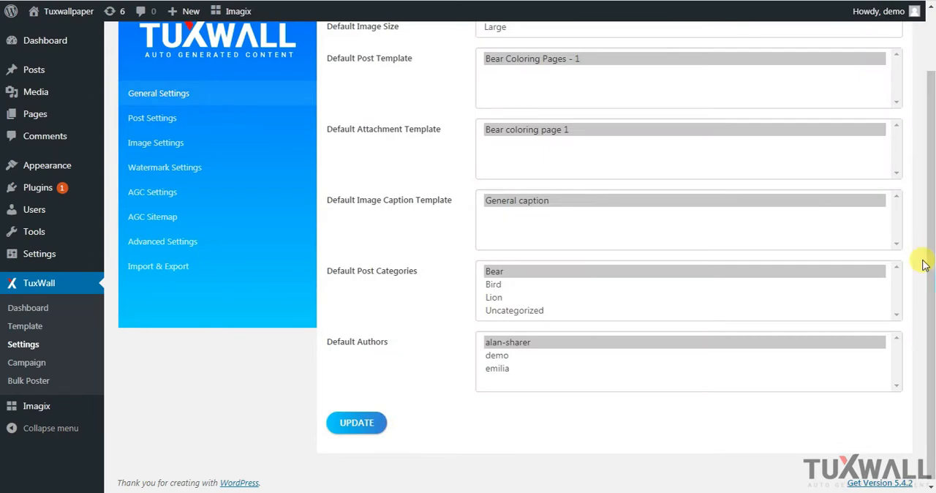
Open TuxWall's post settings and check the post status options, keeping Publish selected
{"action": "left_click_drag", "start_coordinate": [929, 268], "coordinate": [933, 249]}
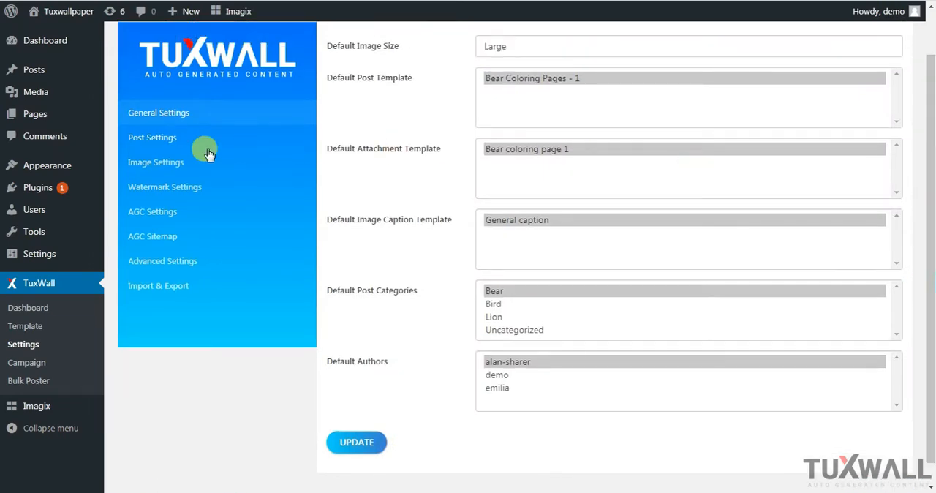
{"action": "left_click", "coordinate": [163, 137]}
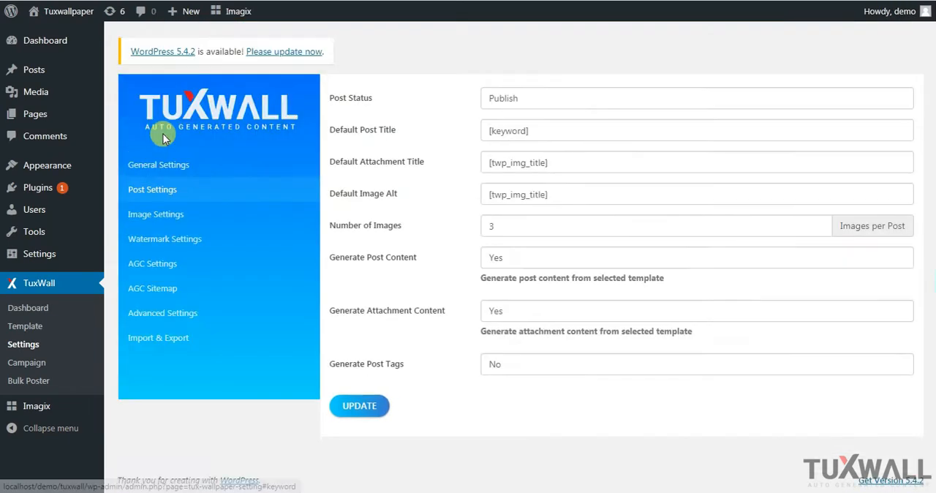
{"action": "left_click", "coordinate": [567, 101]}
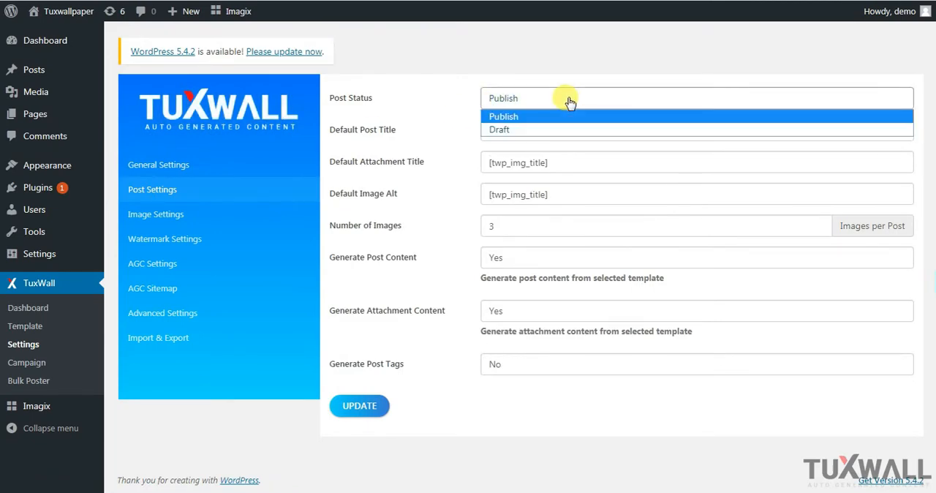
{"action": "left_click", "coordinate": [568, 101]}
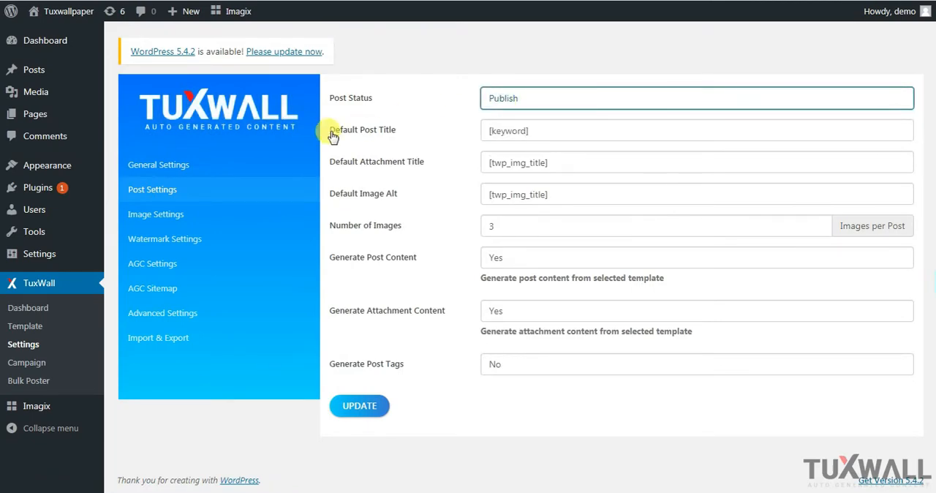
Go through the default title and image alt fields, and set the number of images to 5 per post
{"action": "left_click", "coordinate": [560, 130]}
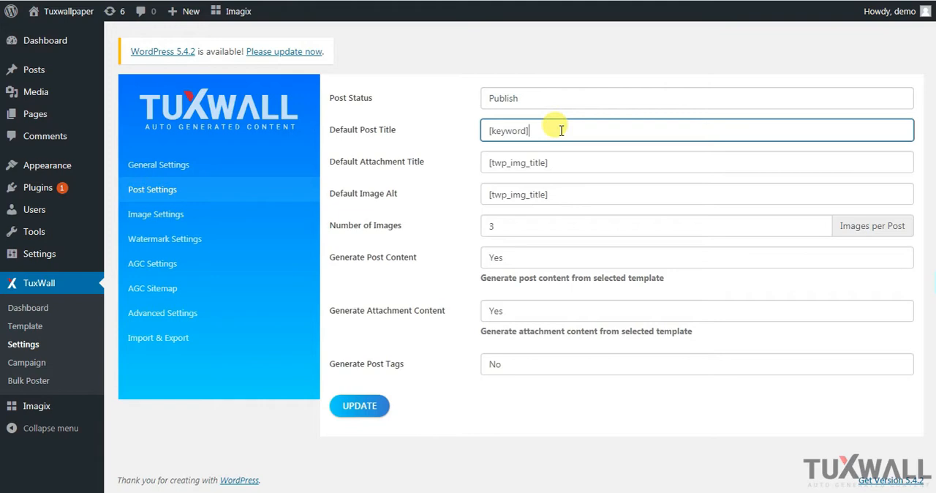
{"action": "left_click", "coordinate": [591, 164]}
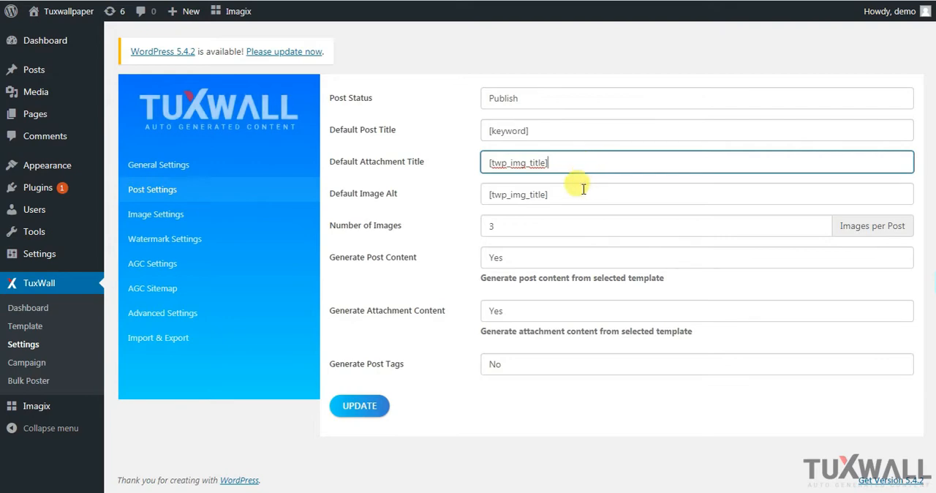
{"action": "left_click", "coordinate": [587, 189]}
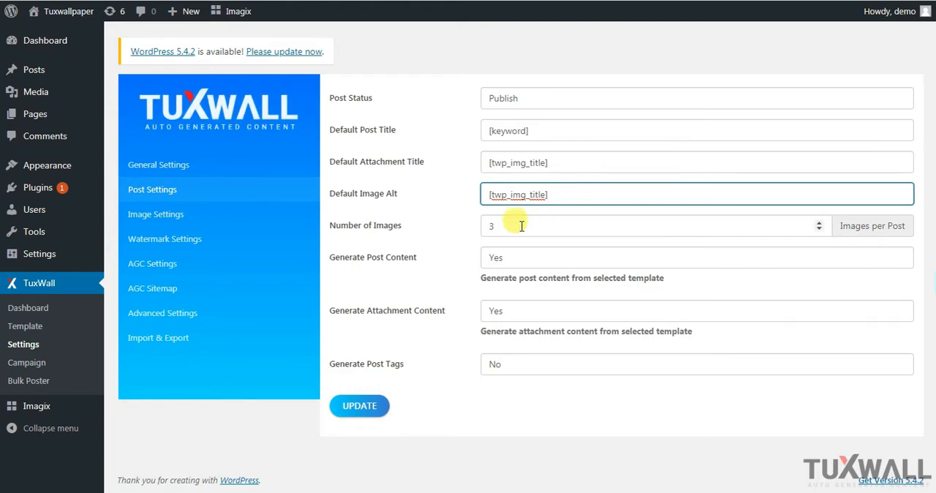
{"action": "left_click_drag", "start_coordinate": [526, 225], "coordinate": [476, 226]}
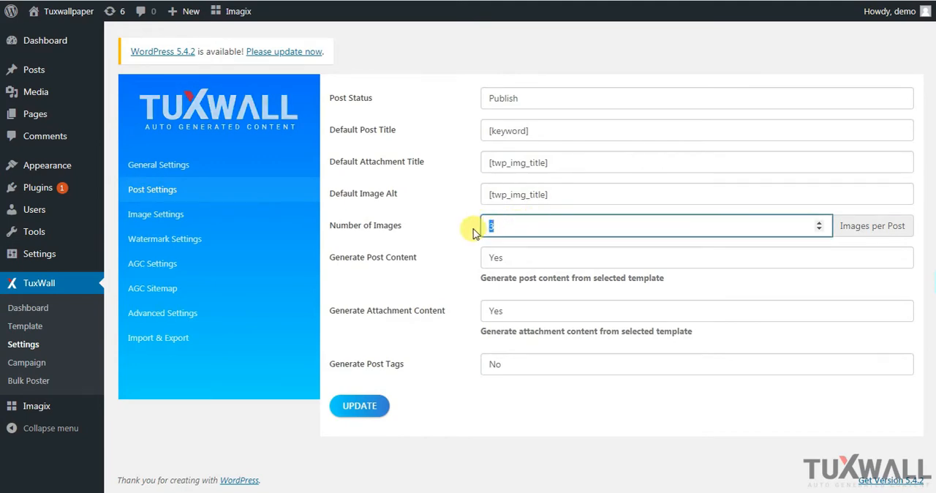
{"action": "type", "text": "5"}
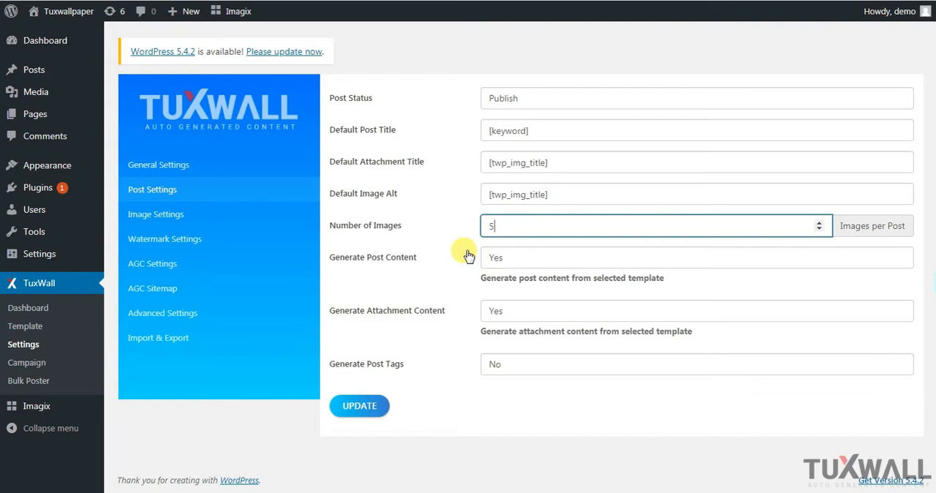
{"action": "key", "text": "Tab"}
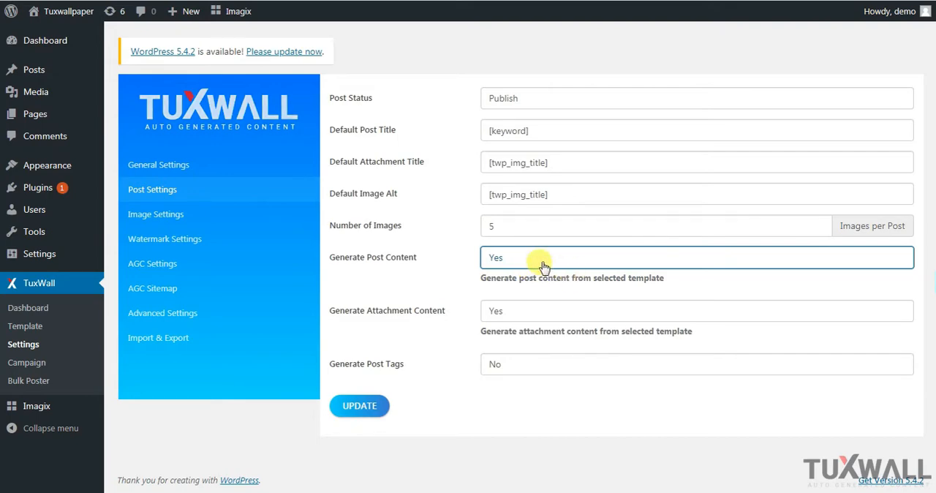
Review the options for generating post content and attachment content, keeping both on Yes
{"action": "left_click", "coordinate": [543, 264]}
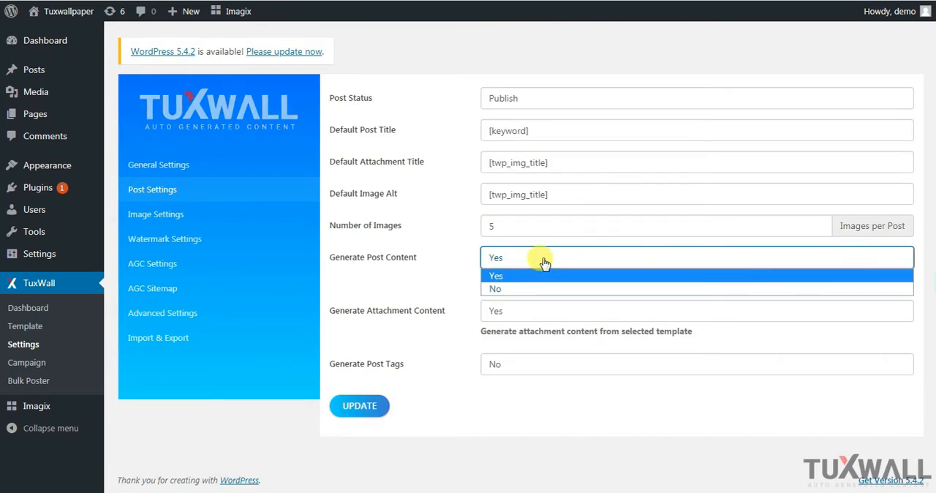
{"action": "left_click", "coordinate": [541, 262]}
{"action": "left_click", "coordinate": [536, 318]}
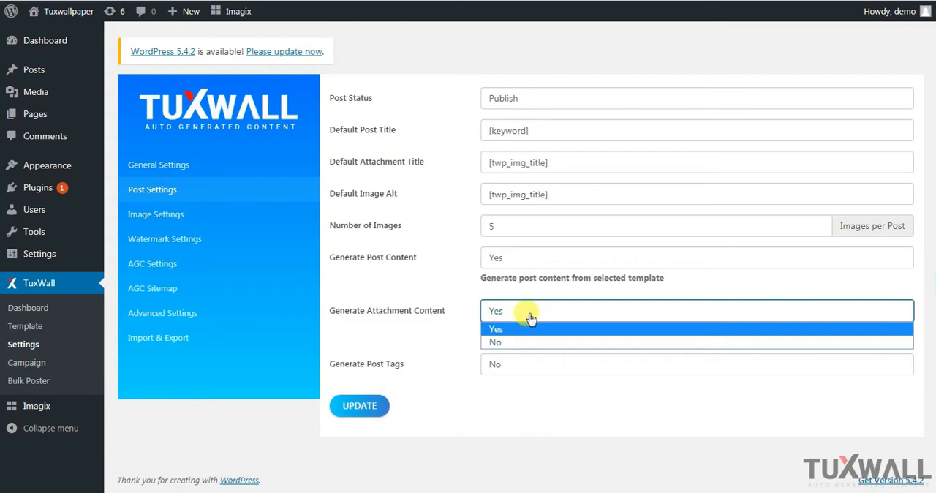
{"action": "left_click", "coordinate": [529, 316]}
Set post tag generation to Google Suggest with 5 tags, and save the post settings
{"action": "left_click", "coordinate": [523, 363]}
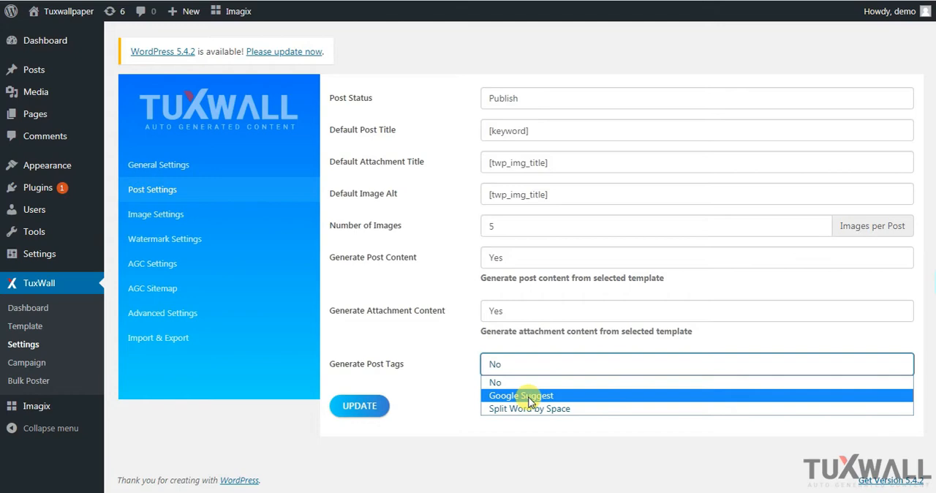
{"action": "left_click", "coordinate": [529, 395]}
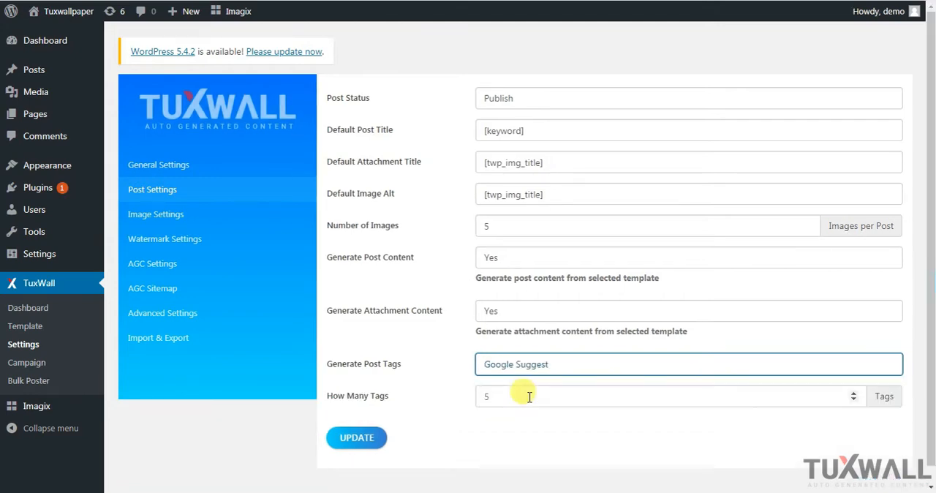
{"action": "double_click", "coordinate": [487, 396]}
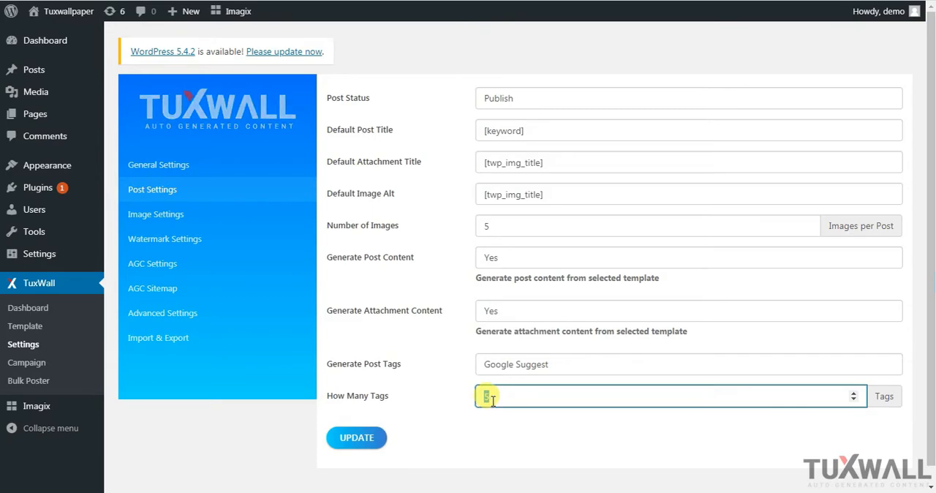
{"action": "left_click", "coordinate": [492, 400]}
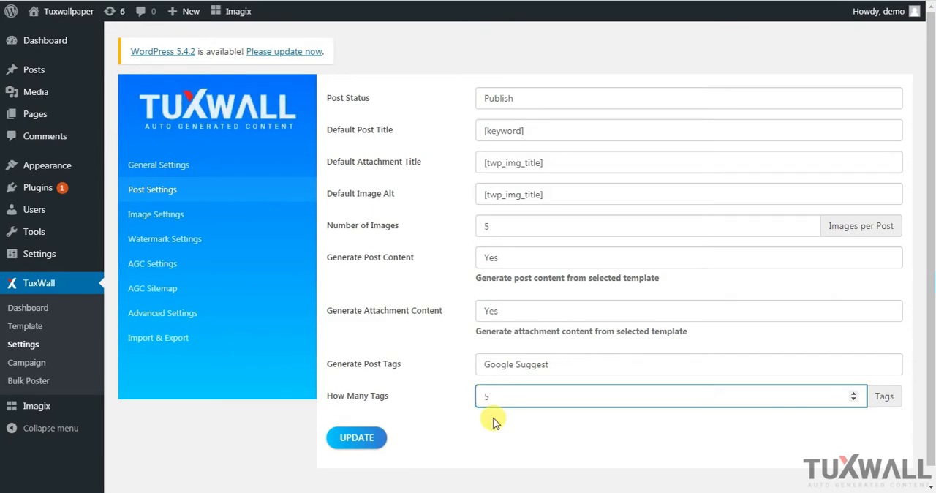
{"action": "left_click", "coordinate": [493, 421]}
{"action": "left_click", "coordinate": [343, 437]}
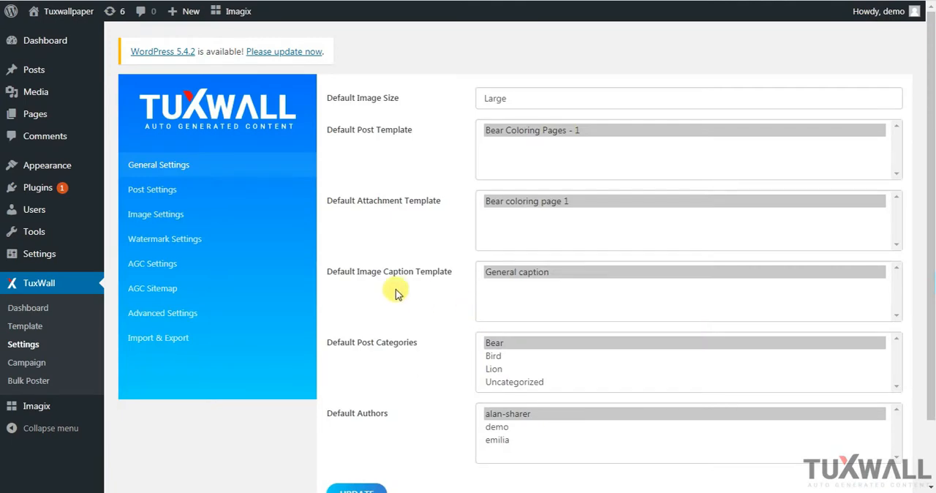
Open TuxWall's image settings and check the image quality field
{"action": "left_click", "coordinate": [181, 215]}
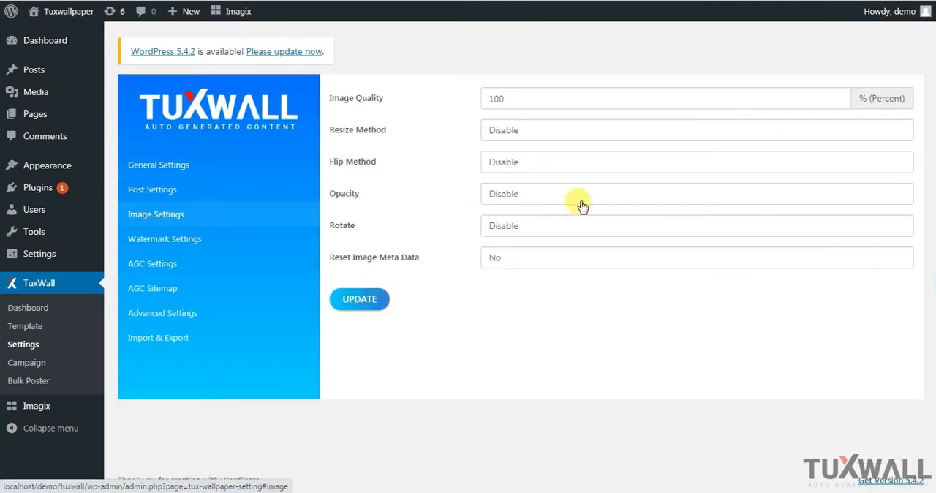
{"action": "left_click", "coordinate": [557, 100]}
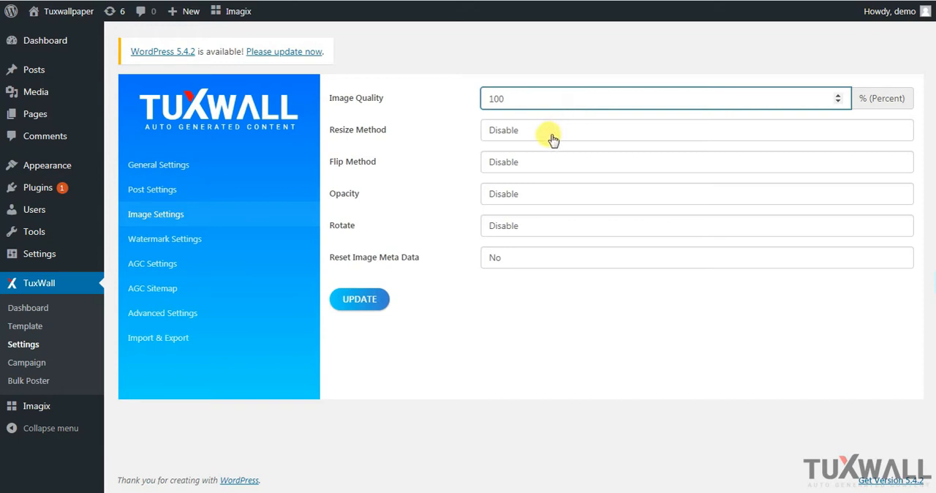
Try Exact (Pixel) as the image resize method, and return the method to Disable
{"action": "left_click", "coordinate": [553, 137]}
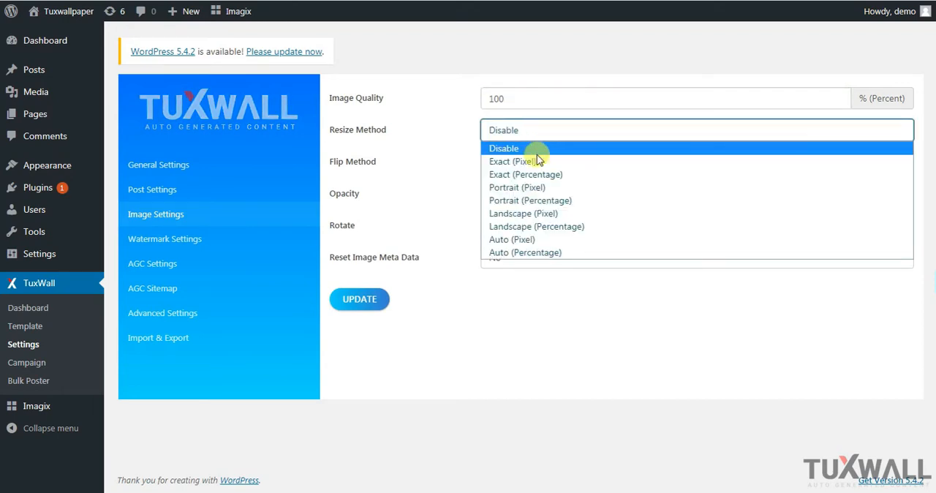
{"action": "left_click", "coordinate": [536, 158]}
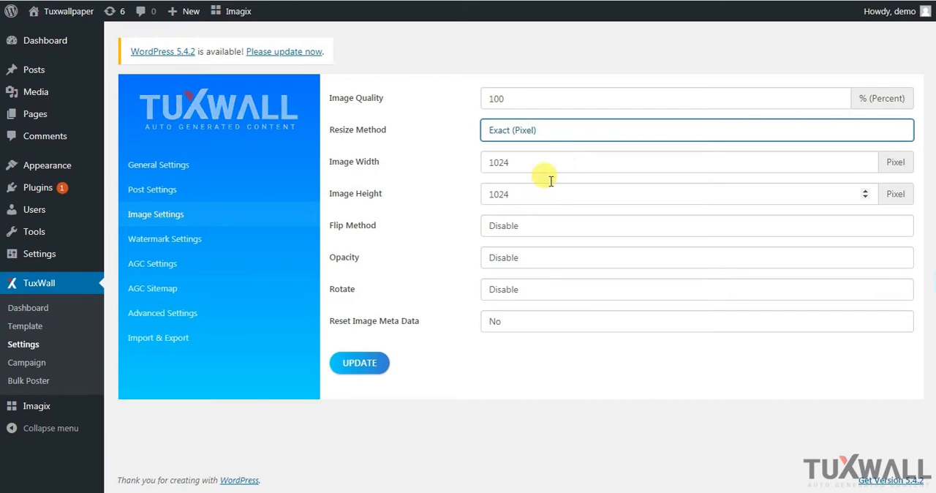
{"action": "left_click", "coordinate": [560, 130]}
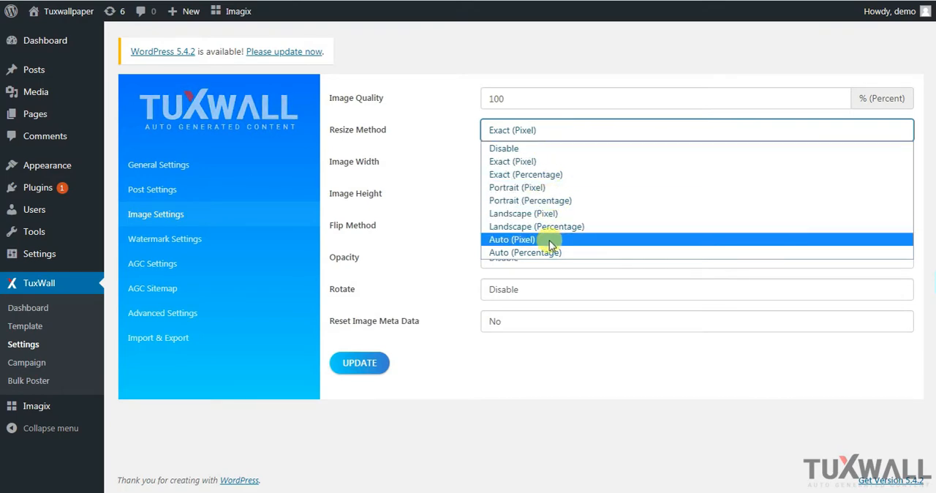
{"action": "left_click", "coordinate": [529, 148]}
Try Horizontal and Vertical as the image flip method, and return the method to Disable
{"action": "left_click", "coordinate": [514, 163]}
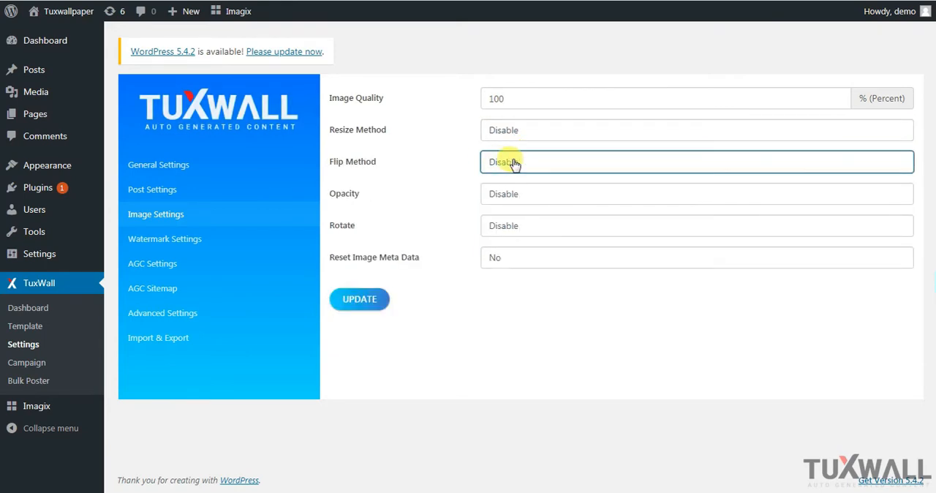
{"action": "left_click", "coordinate": [515, 163]}
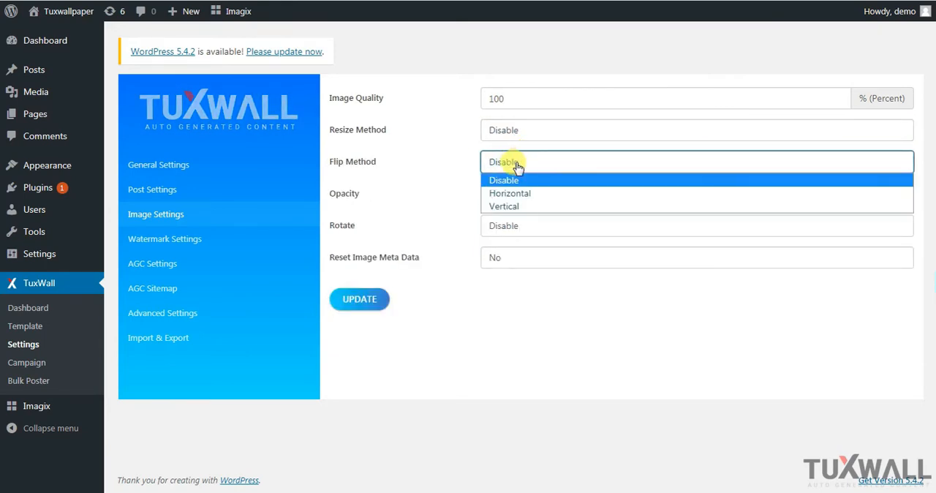
{"action": "left_click", "coordinate": [520, 193]}
{"action": "left_click", "coordinate": [533, 165]}
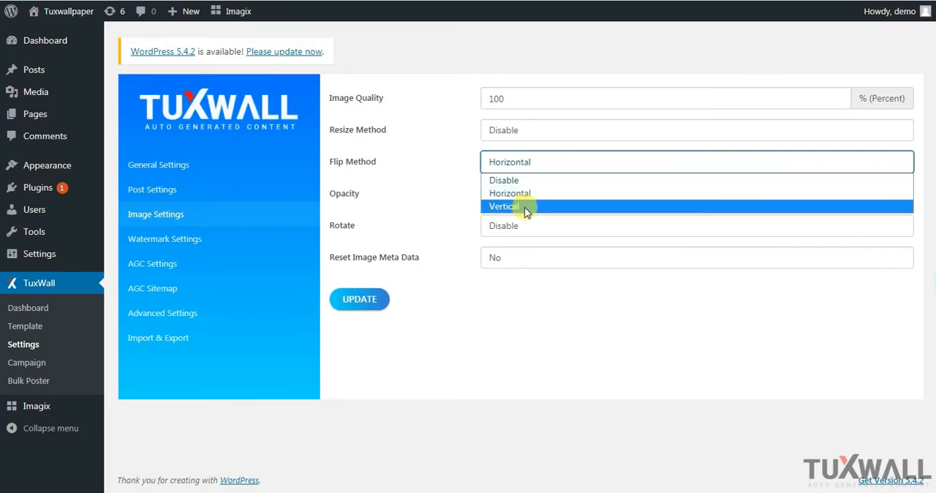
{"action": "left_click", "coordinate": [525, 208]}
{"action": "left_click", "coordinate": [530, 163]}
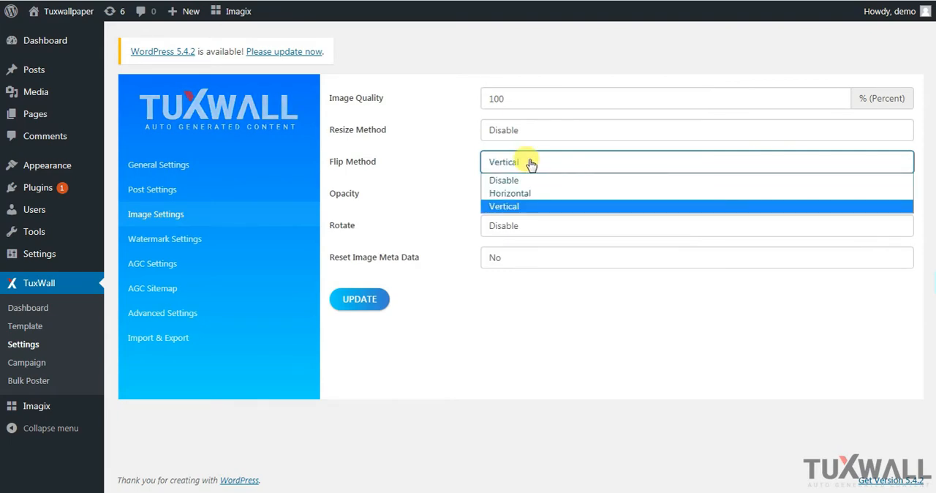
{"action": "left_click", "coordinate": [504, 180]}
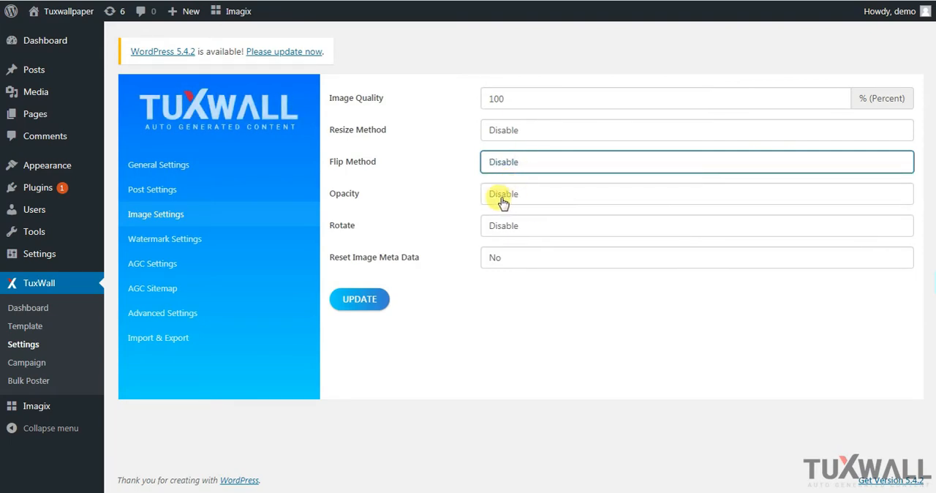
Try enabling image opacity, and return the opacity option to Disable
{"action": "left_click", "coordinate": [502, 201]}
{"action": "left_click", "coordinate": [512, 223]}
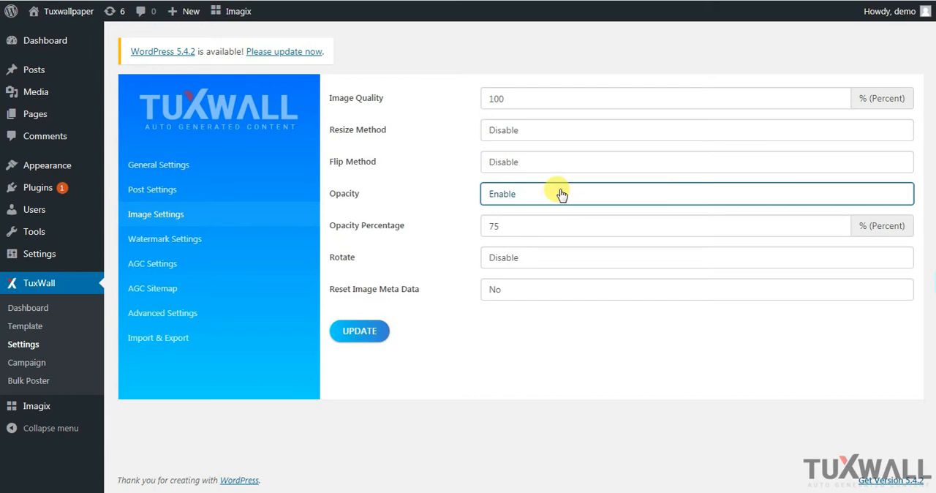
{"action": "left_click", "coordinate": [514, 200]}
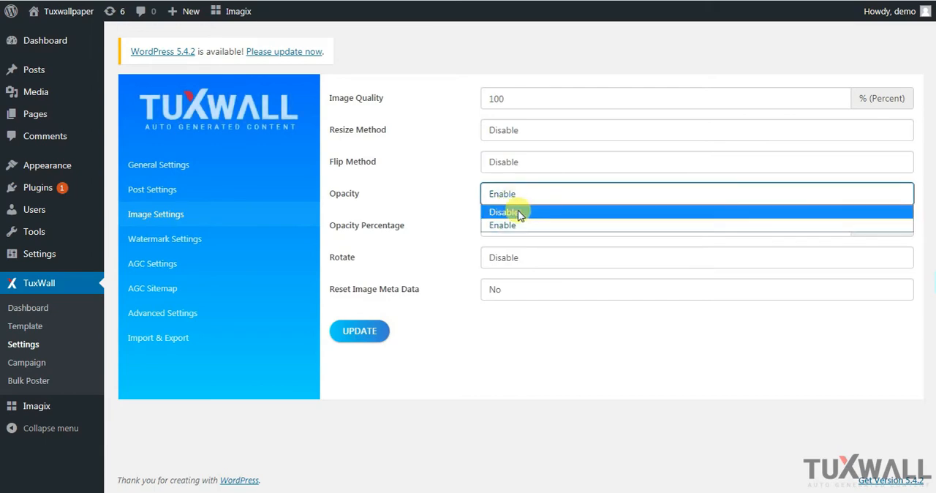
{"action": "left_click", "coordinate": [517, 211]}
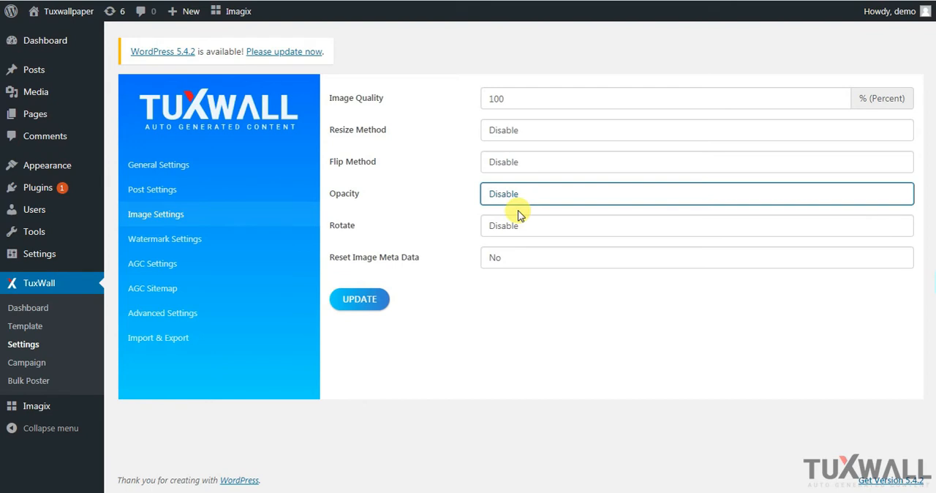
Try enabling image rotation, check the rotating degrees field, and return rotation to Disable
{"action": "left_click", "coordinate": [517, 226]}
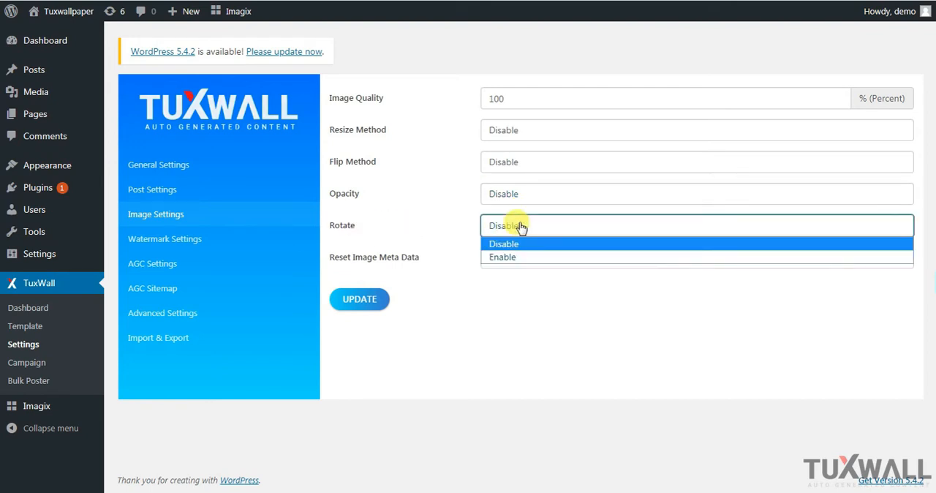
{"action": "left_click", "coordinate": [512, 258]}
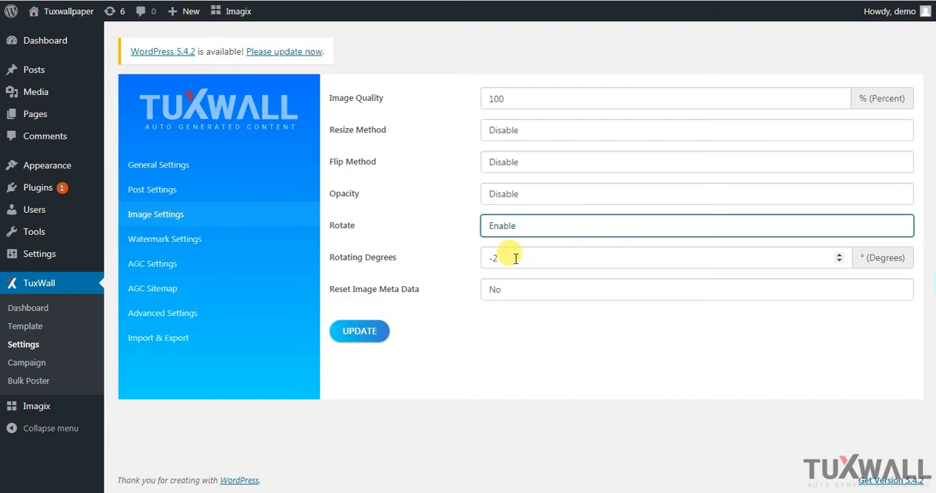
{"action": "left_click", "coordinate": [513, 260]}
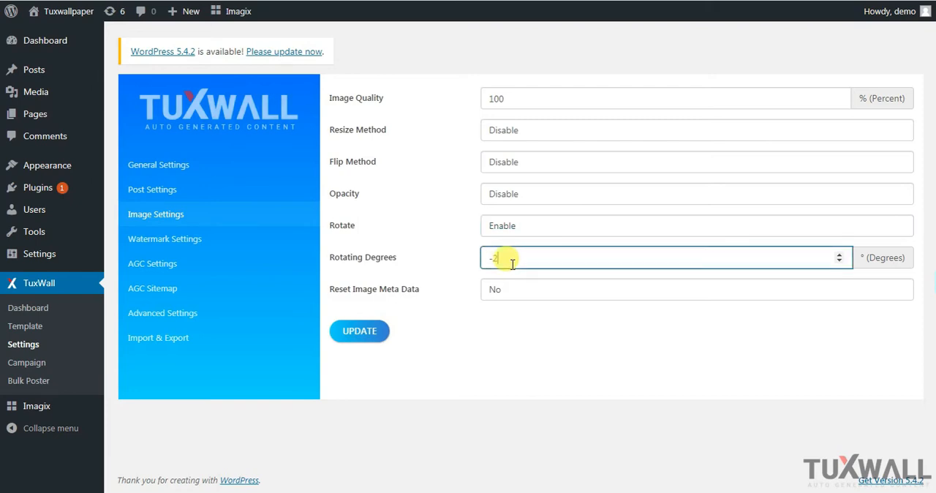
{"action": "left_click", "coordinate": [528, 228]}
{"action": "left_click", "coordinate": [511, 243]}
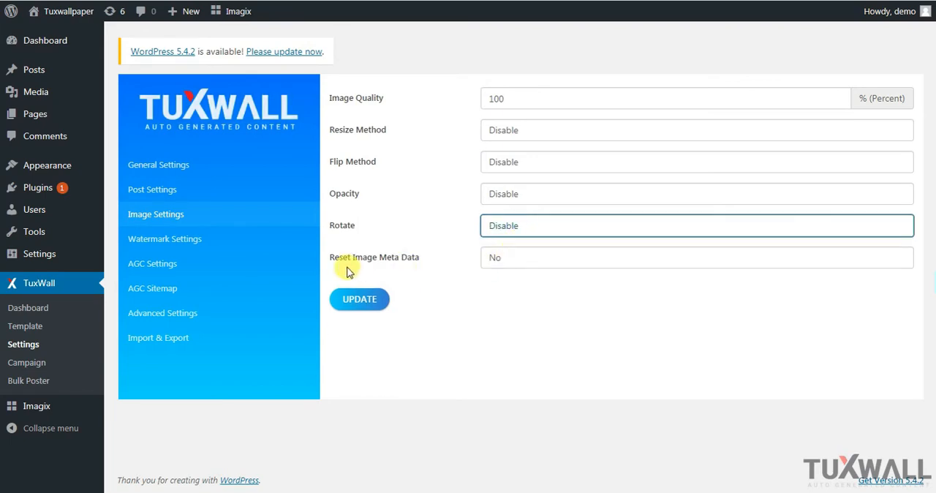
Try Yes for resetting image meta data, return it to No, and save the image settings
{"action": "left_click", "coordinate": [510, 261]}
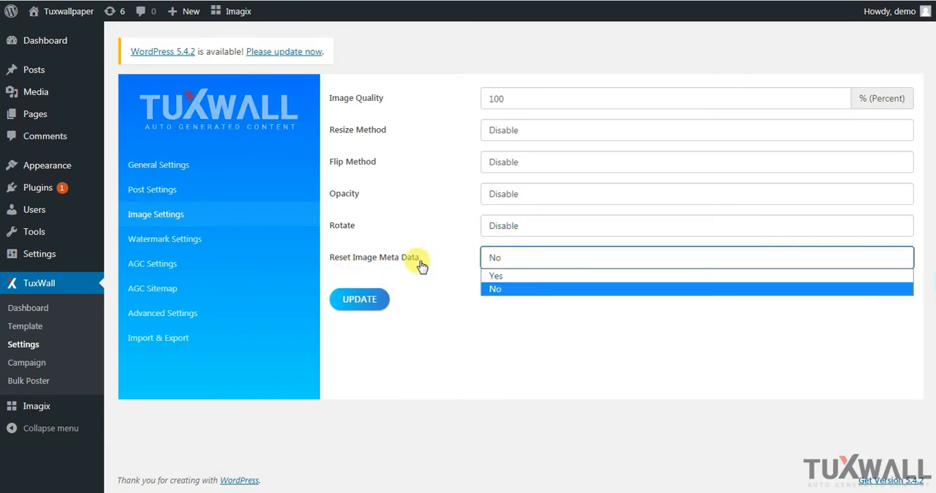
{"action": "left_click", "coordinate": [507, 276]}
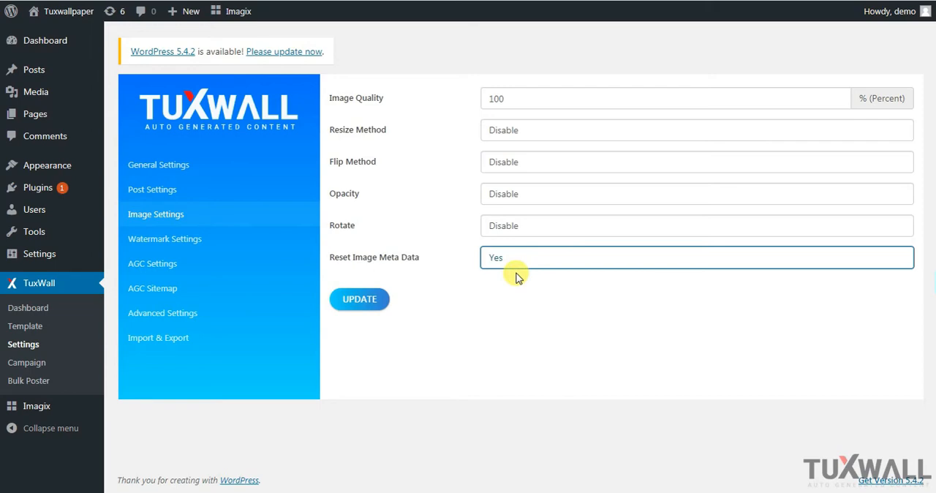
{"action": "left_click", "coordinate": [516, 264]}
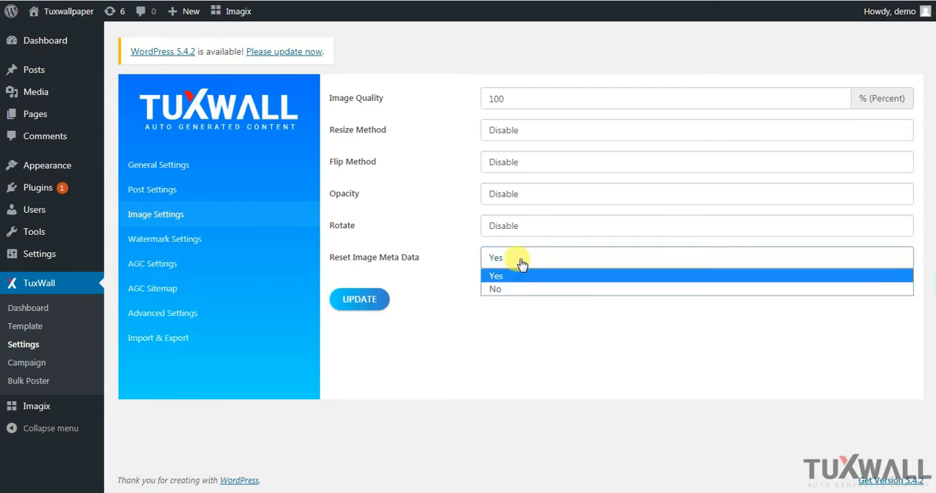
{"action": "left_click", "coordinate": [508, 291]}
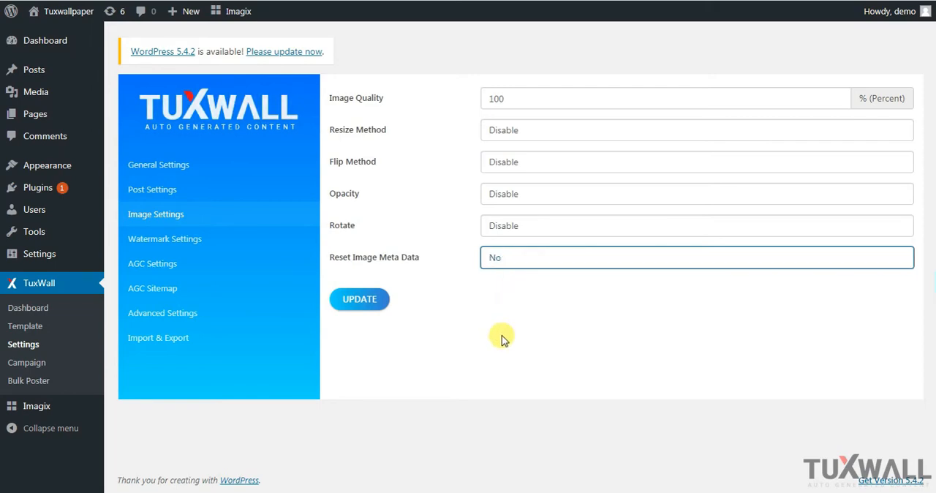
{"action": "left_click", "coordinate": [369, 299]}
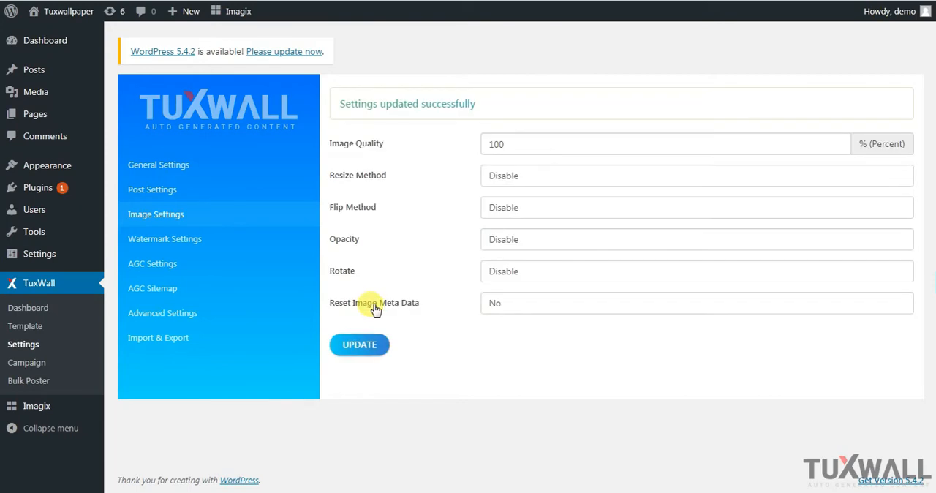
In the watermark settings, set watermark use to Yes and the watermark position to the centre of the grid
{"action": "left_click", "coordinate": [189, 239]}
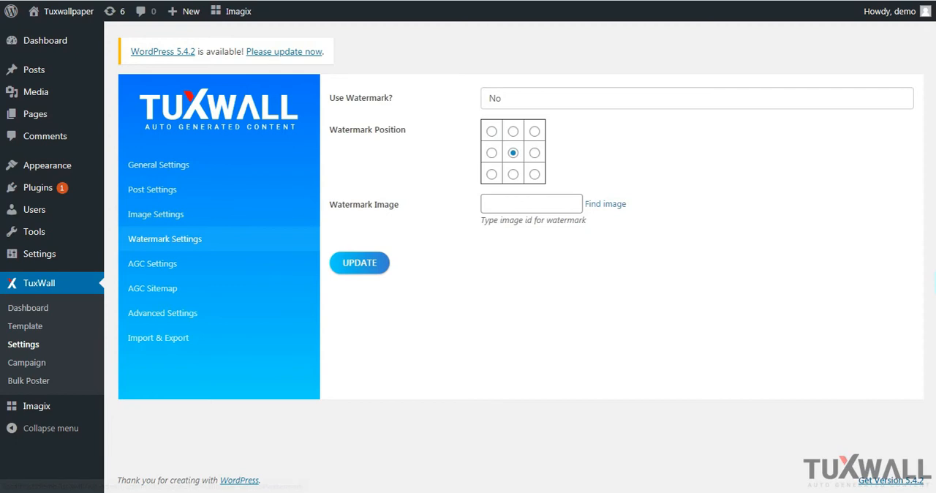
{"action": "left_click", "coordinate": [554, 98]}
{"action": "left_click", "coordinate": [528, 116]}
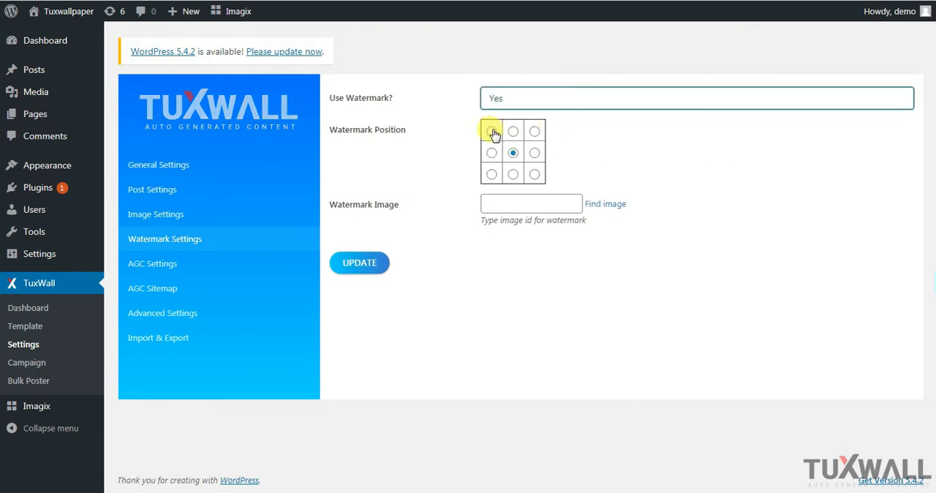
{"action": "left_click", "coordinate": [491, 132]}
{"action": "left_click", "coordinate": [513, 131]}
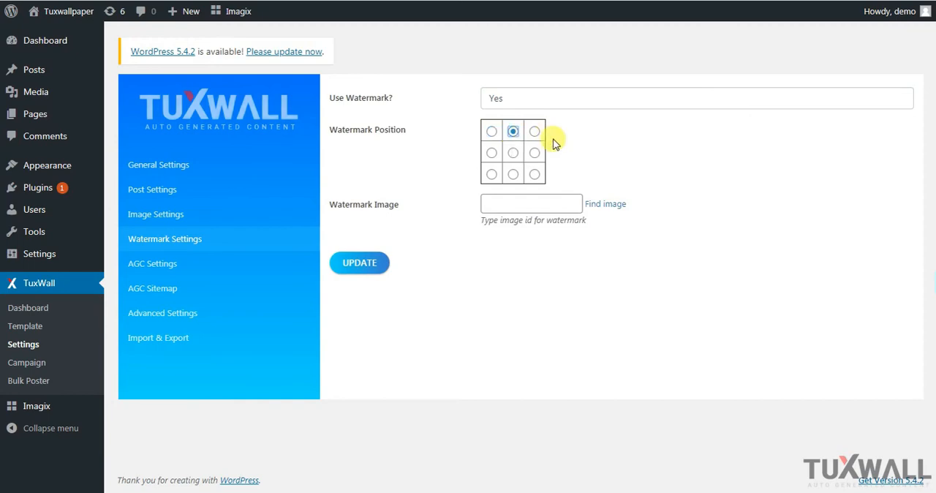
{"action": "left_click", "coordinate": [513, 152]}
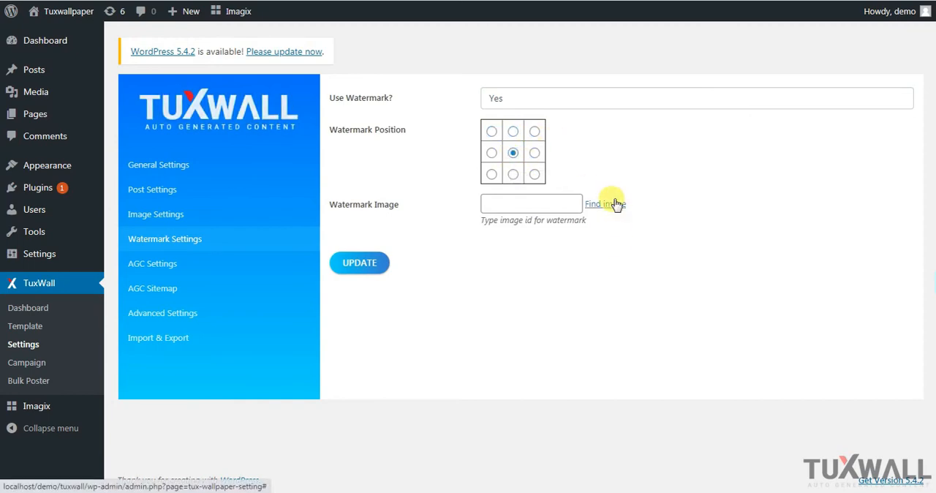
Choose tuxwall-logo.png from the media library as the watermark image, and save the watermark settings
{"action": "left_click", "coordinate": [615, 204]}
{"action": "left_click", "coordinate": [73, 172]}
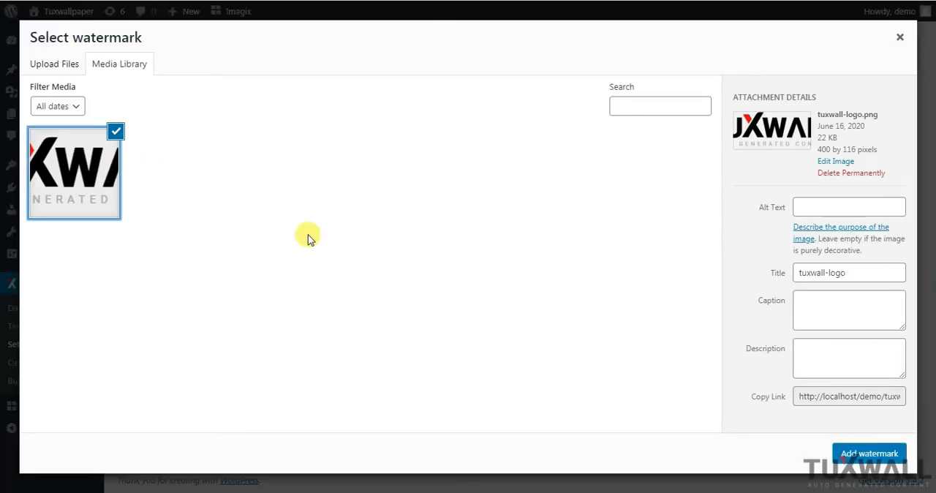
{"action": "left_click", "coordinate": [880, 454]}
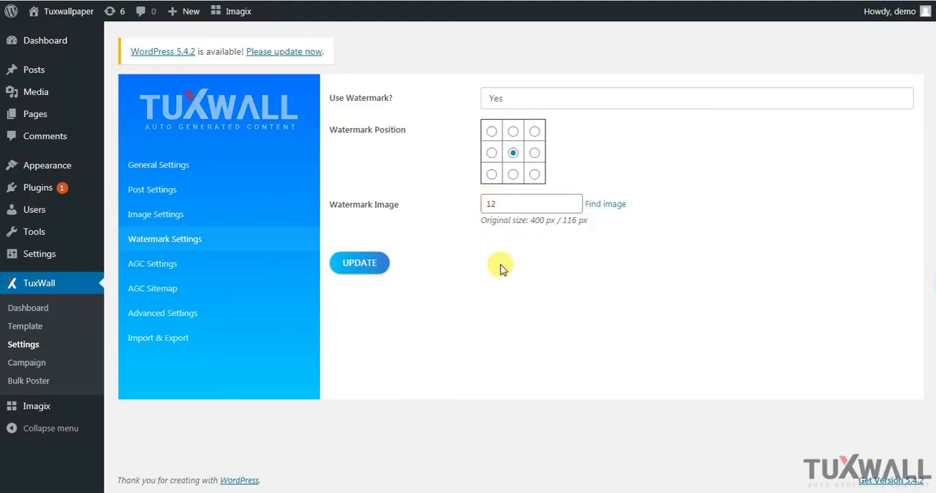
{"action": "left_click", "coordinate": [359, 265]}
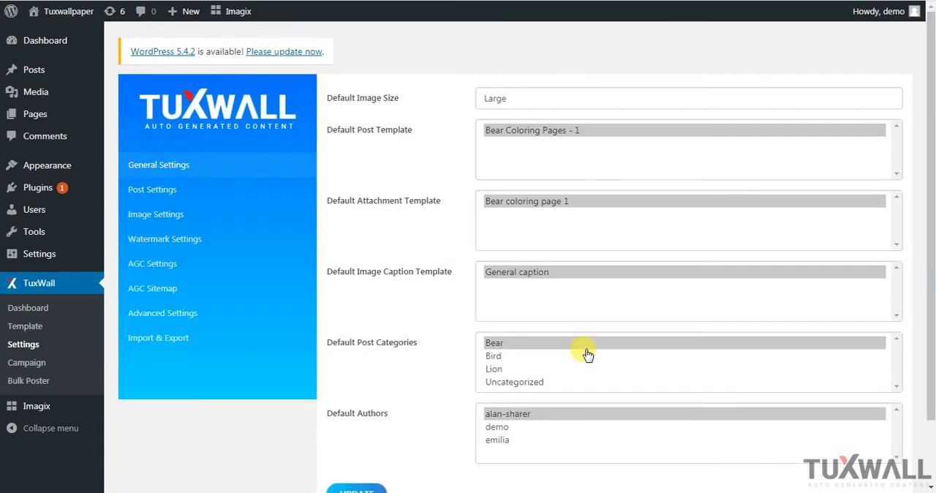
Open the AGC settings and keep AGC activation, AGC caching and temporary image files on Yes
{"action": "left_click", "coordinate": [163, 265]}
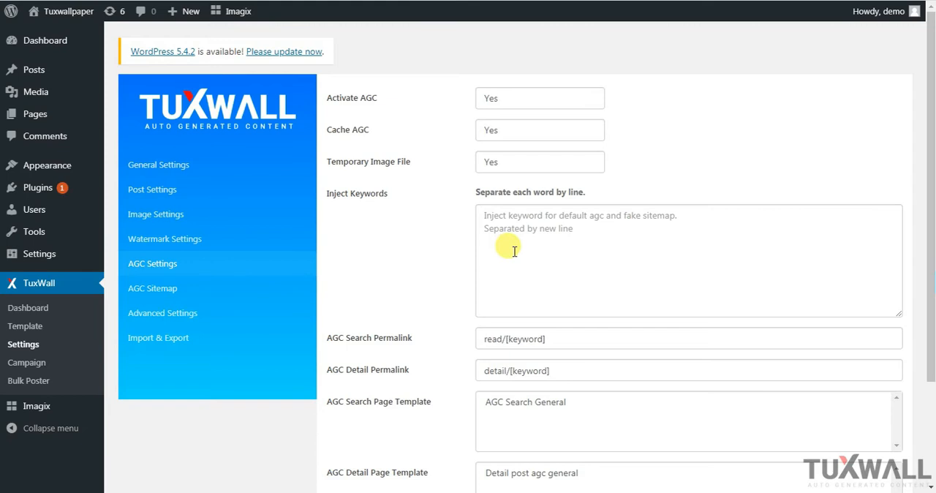
{"action": "left_click", "coordinate": [550, 106]}
{"action": "left_click", "coordinate": [548, 105]}
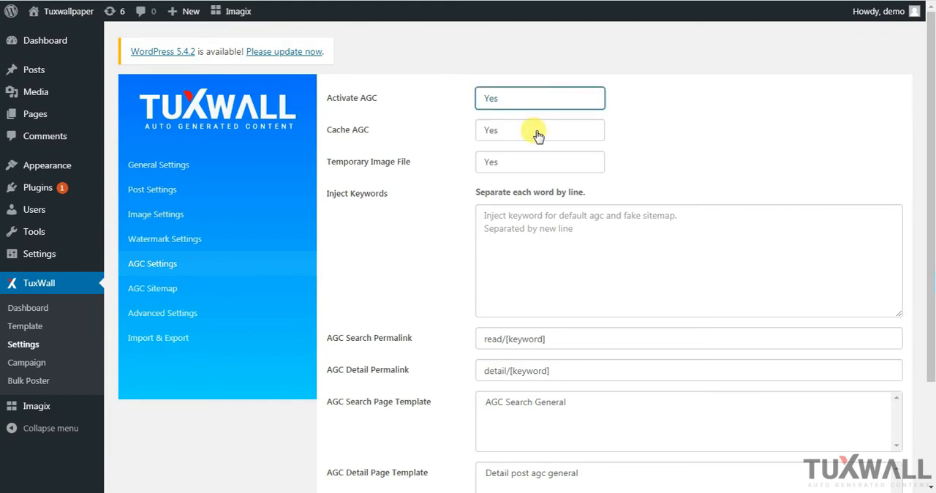
{"action": "left_click", "coordinate": [538, 136]}
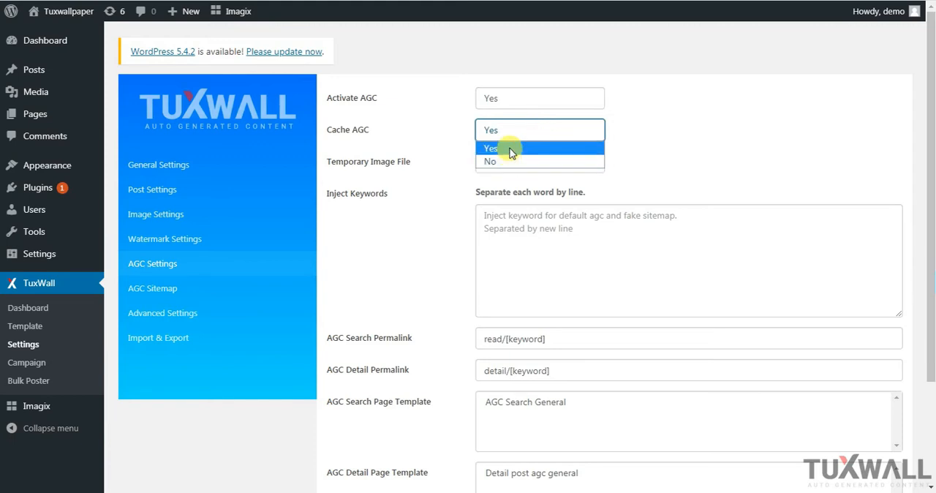
{"action": "left_click", "coordinate": [509, 148]}
{"action": "left_click", "coordinate": [508, 168]}
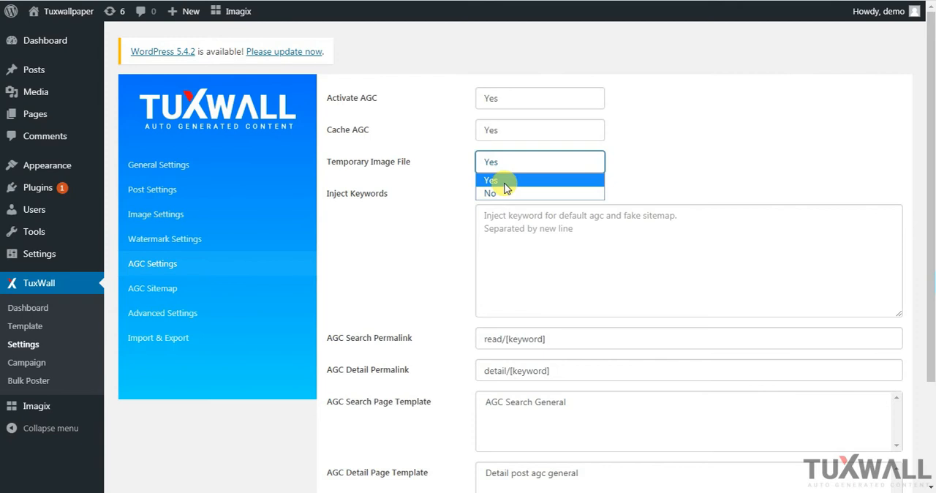
{"action": "left_click", "coordinate": [506, 183]}
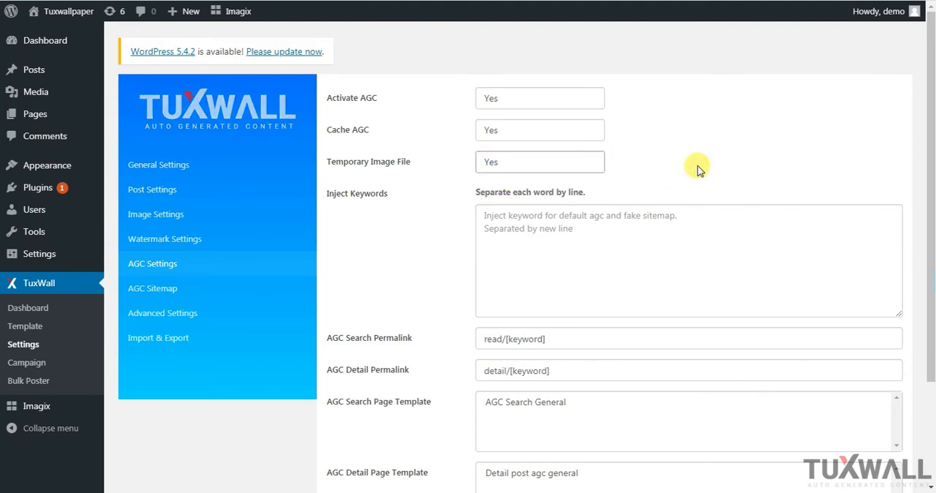
Enter "bear coloring page" and "lion coloring page" on separate lines as the AGC inject keywords
{"action": "left_click", "coordinate": [518, 220]}
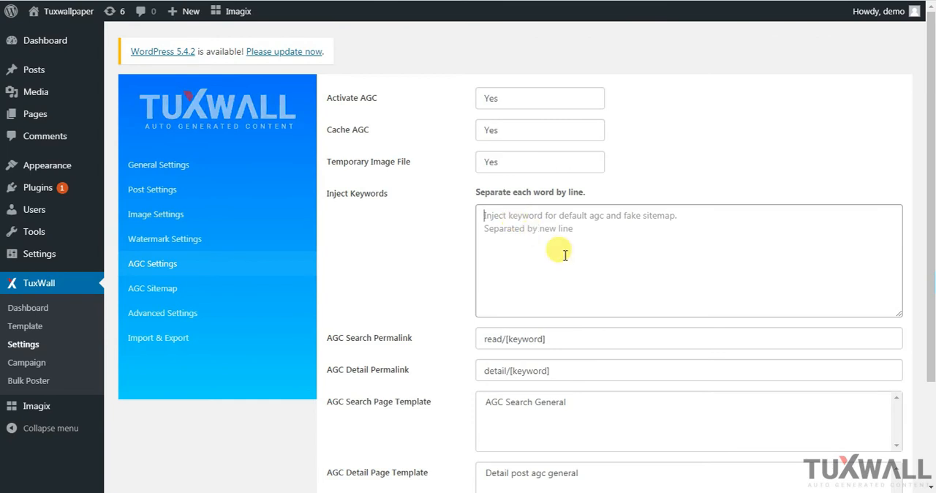
{"action": "type", "text": "bear c"}
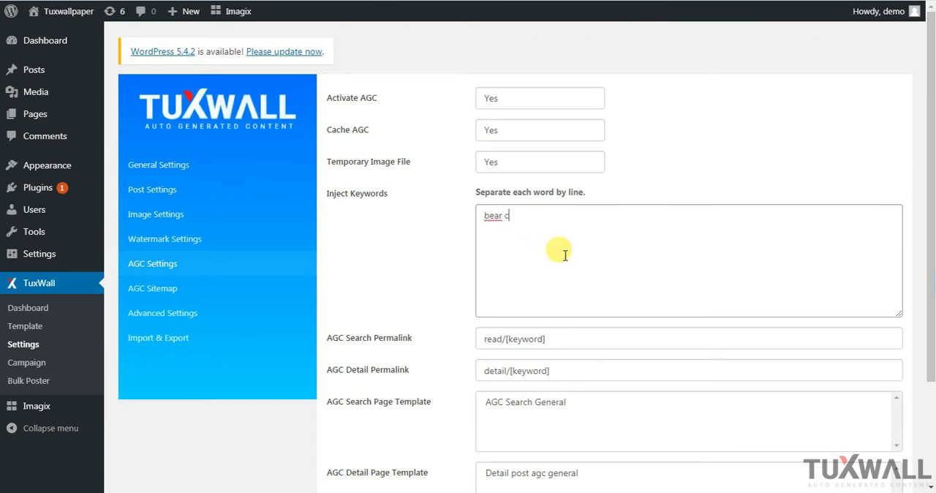
{"action": "type", "text": "oloring page"}
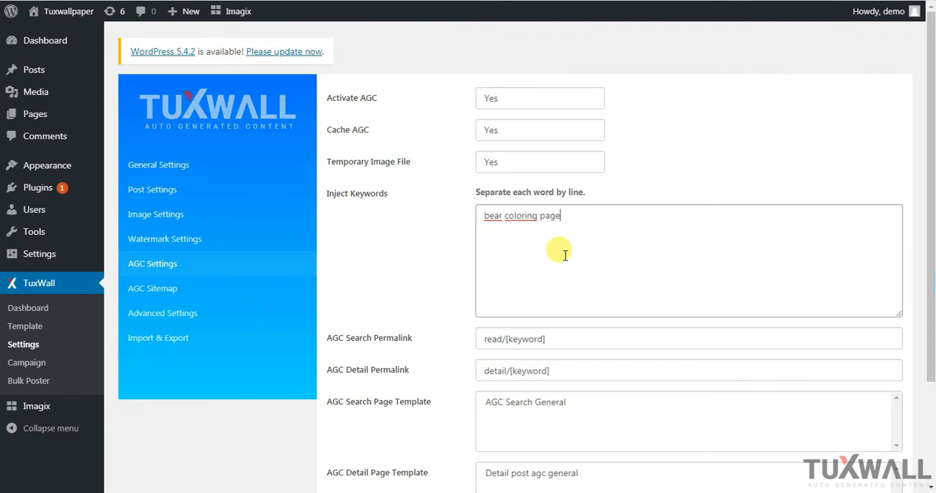
{"action": "key", "text": "Return"}
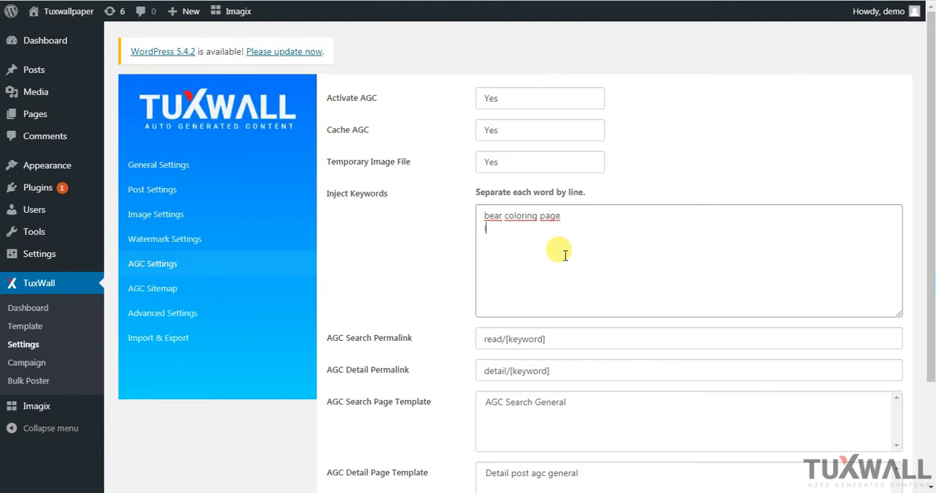
{"action": "type", "text": "lion c"}
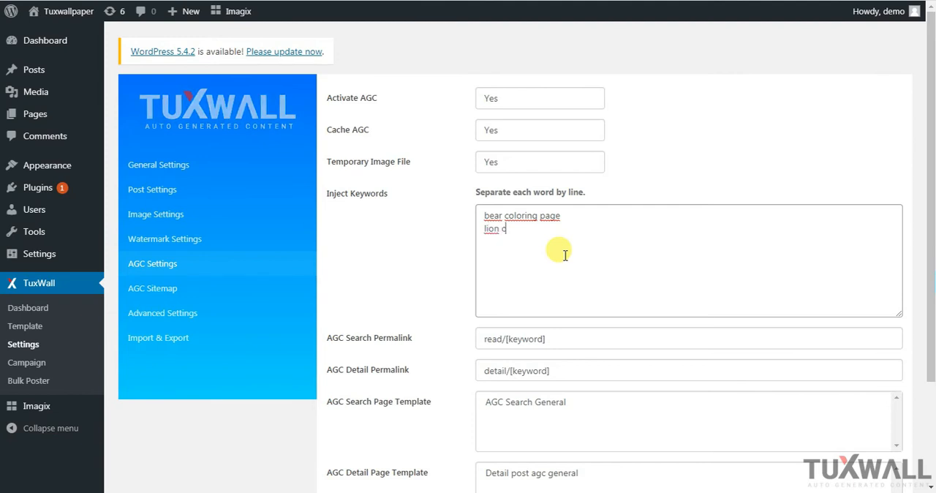
{"action": "type", "text": "oloring page"}
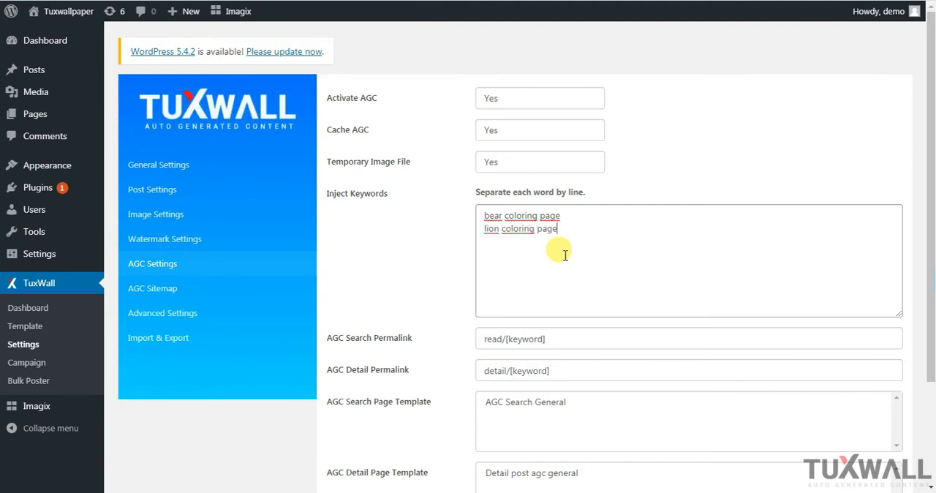
Add "kids coloring pages" on a third line of the AGC inject keywords
{"action": "key", "text": "Return"}
{"action": "type", "text": "kids c"}
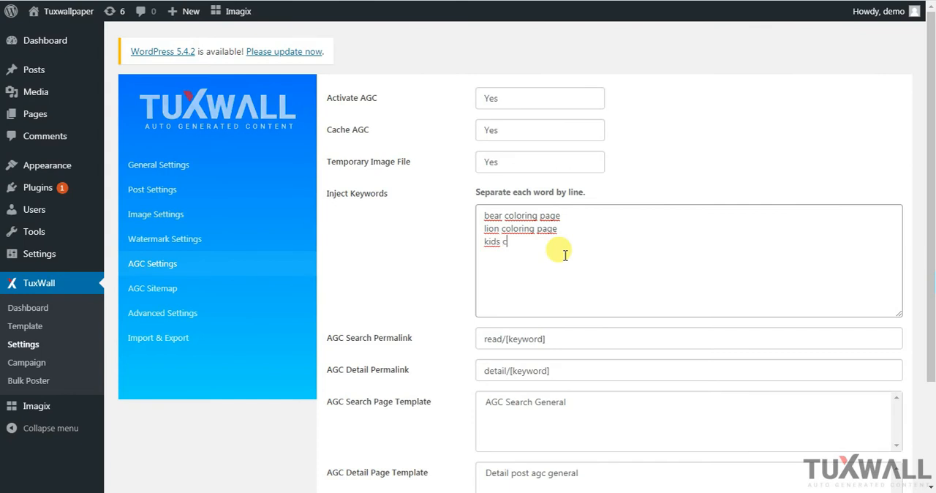
{"action": "type", "text": "oloring"}
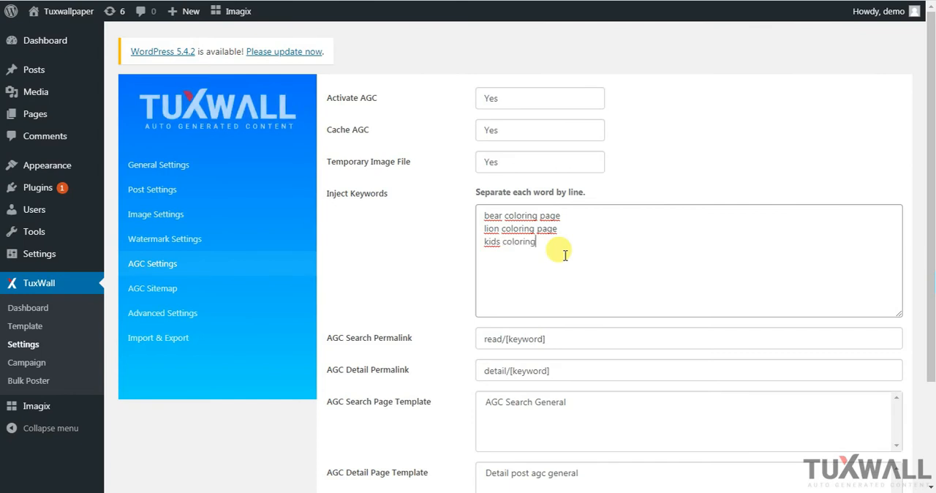
{"action": "type", "text": " pages"}
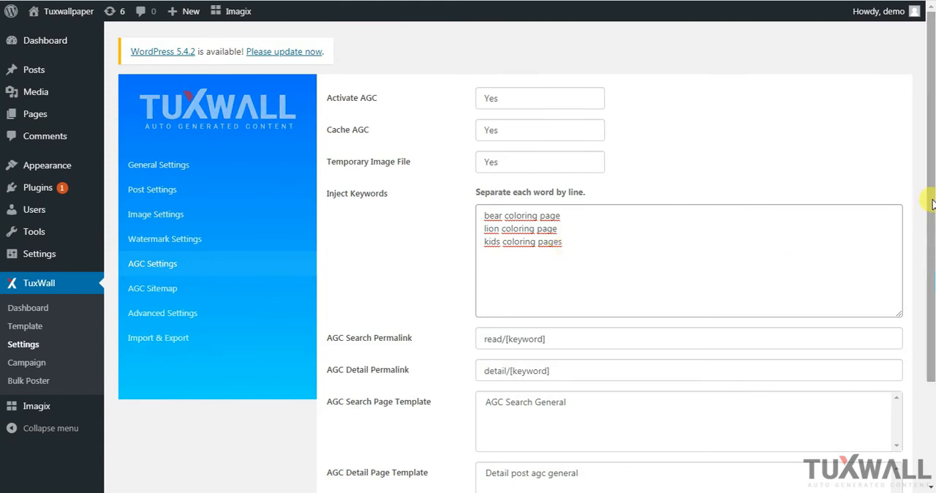
Review the AGC search permalink and AGC detail permalink patterns without changing them
{"action": "scroll", "coordinate": [926, 202], "scroll_direction": "down", "scroll_amount": 2}
{"action": "left_click", "coordinate": [569, 223]}
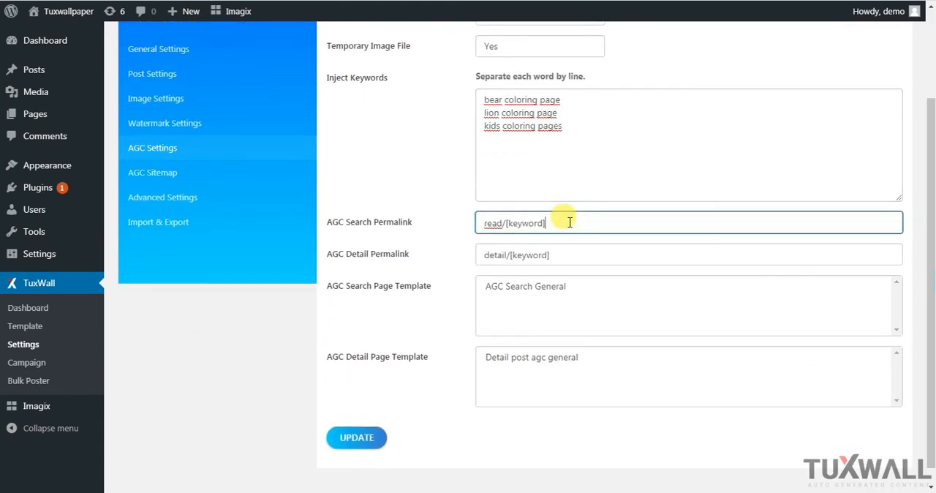
{"action": "left_click", "coordinate": [503, 224]}
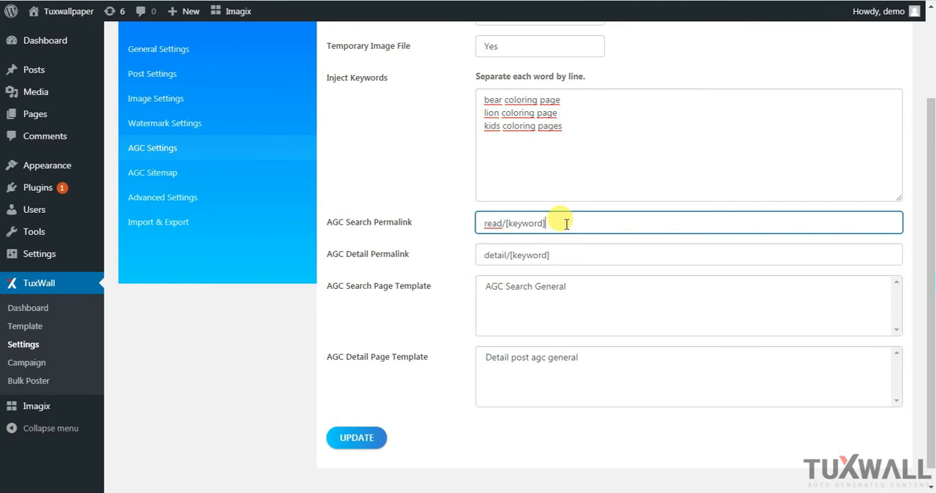
{"action": "left_click", "coordinate": [486, 254]}
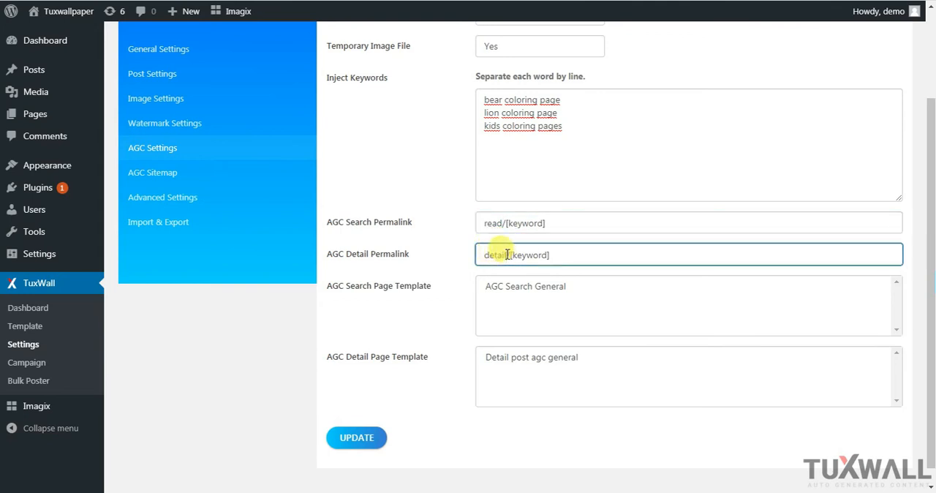
{"action": "left_click", "coordinate": [577, 254]}
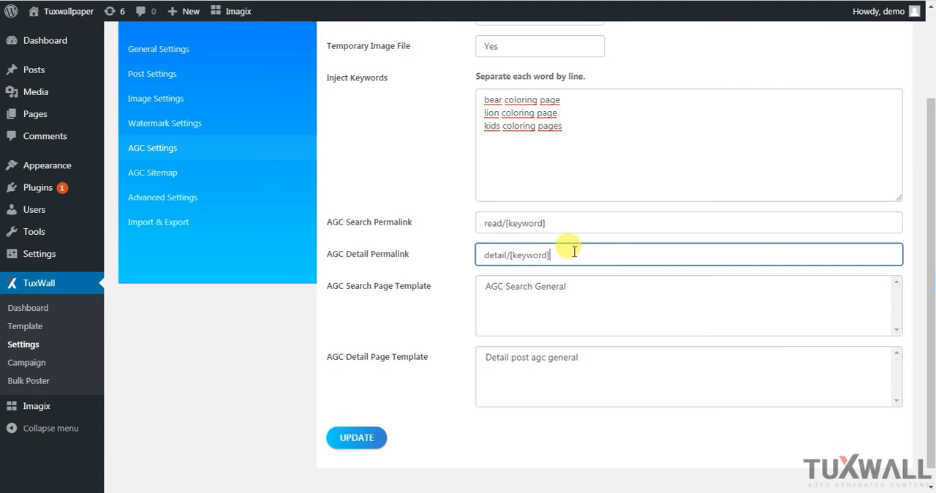
Choose AGC Search General as the search page template and Detail post agc general as the detail page template, and save the AGC settings
{"action": "left_click", "coordinate": [543, 287]}
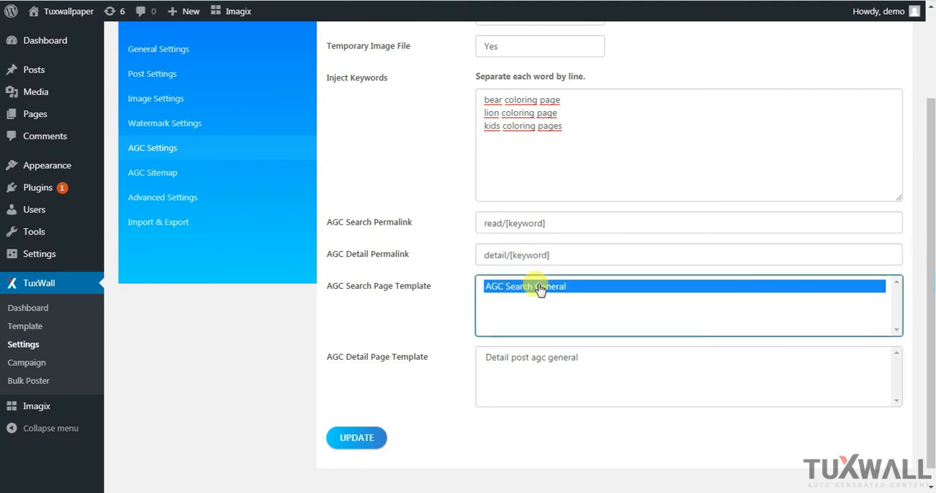
{"action": "left_click", "coordinate": [524, 358]}
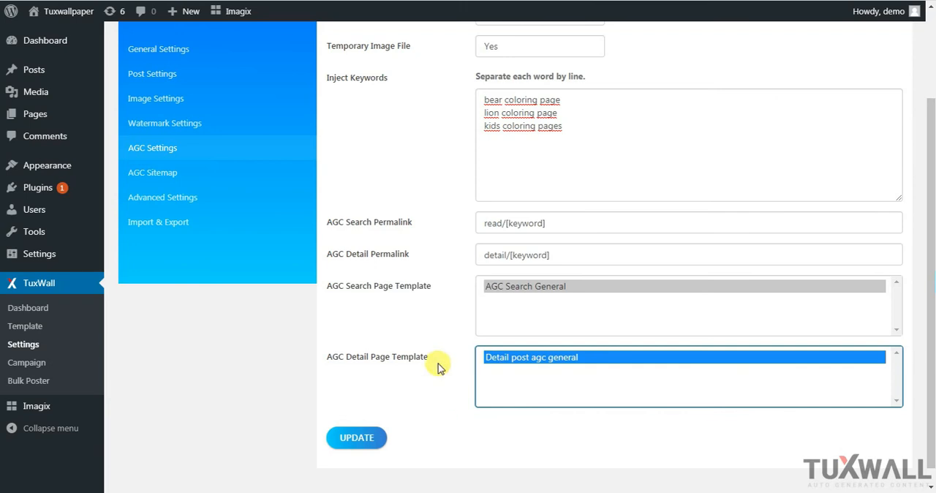
{"action": "left_click", "coordinate": [359, 439]}
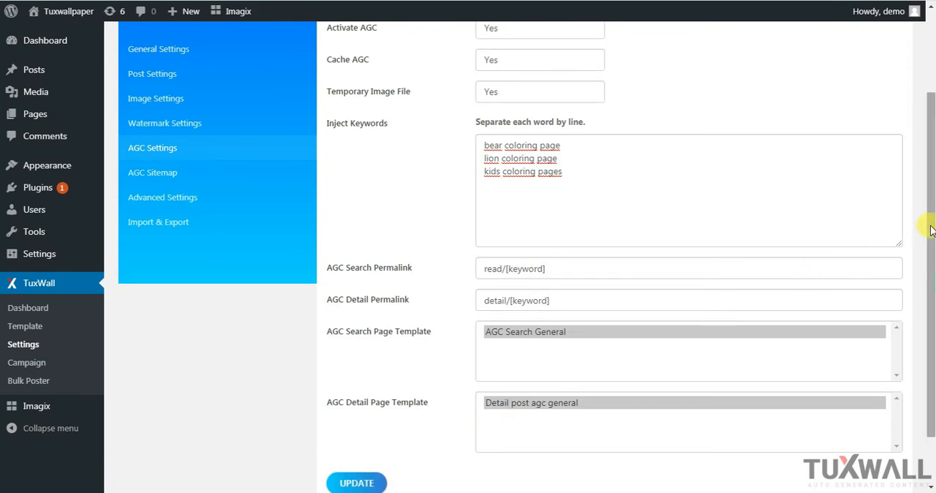
Open the AGC sitemap settings and keep sitemap activation on Yes
{"action": "mouse_move", "coordinate": [932, 228]}
{"action": "left_mouse_down"}
{"action": "mouse_move", "coordinate": [932, 302]}
{"action": "mouse_move", "coordinate": [930, 219]}
{"action": "left_mouse_up"}
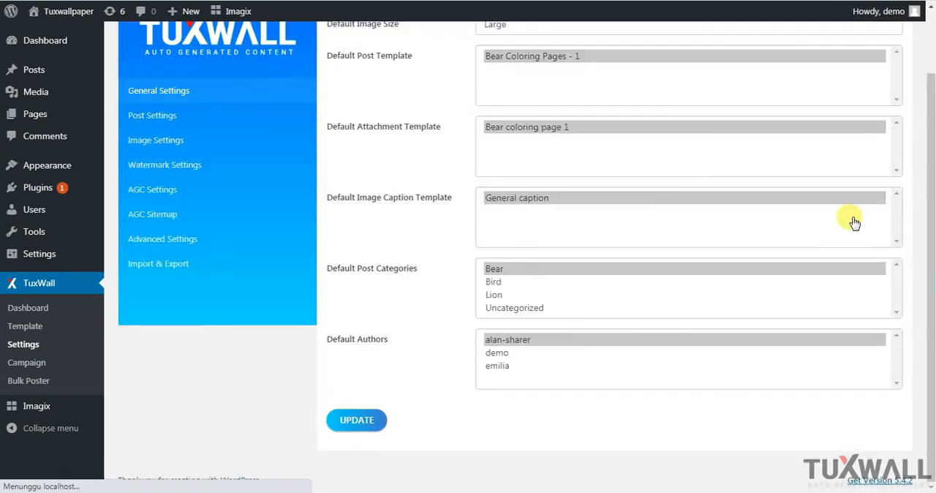
{"action": "left_click", "coordinate": [151, 223]}
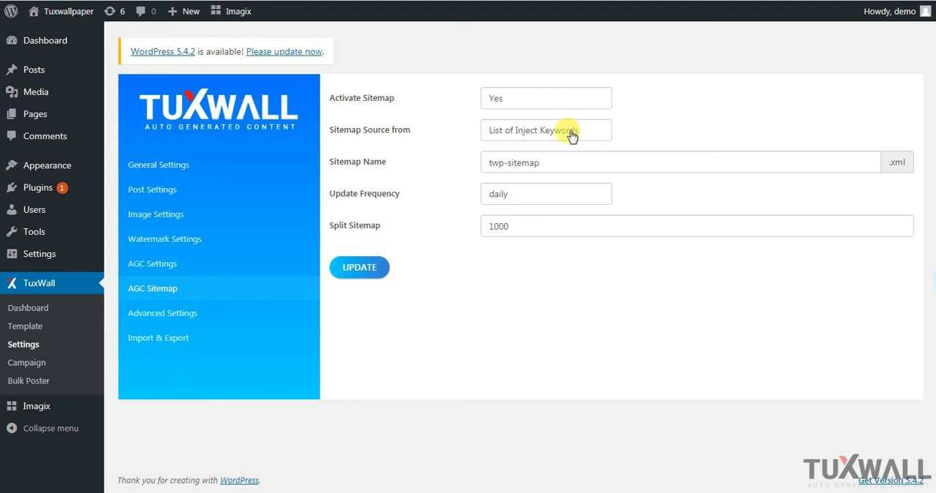
{"action": "left_click", "coordinate": [503, 97]}
{"action": "left_click", "coordinate": [513, 113]}
Try Cache Keywords as the sitemap source, and switch the source back to List of Inject Keywords
{"action": "left_click", "coordinate": [518, 131]}
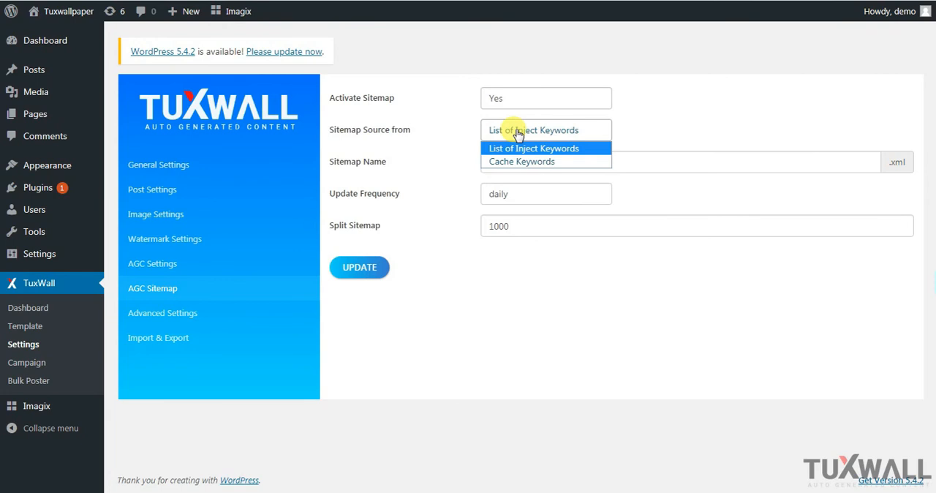
{"action": "left_click", "coordinate": [511, 161]}
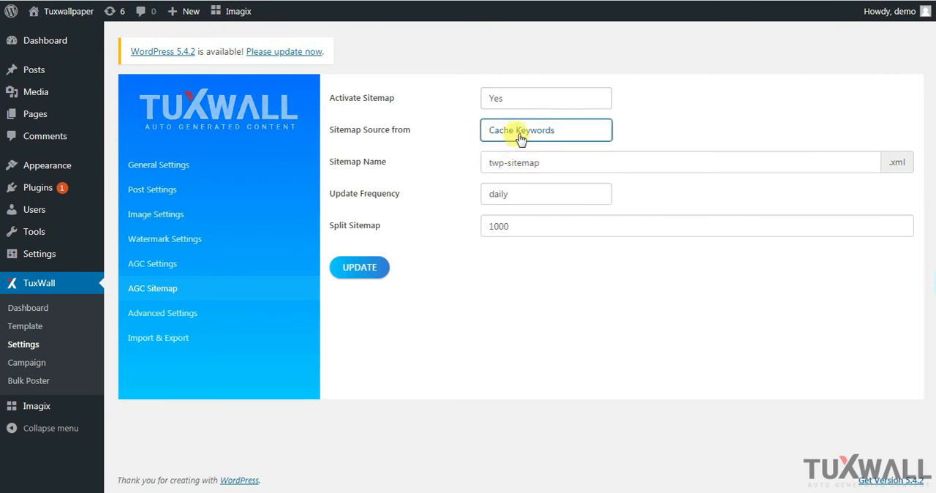
{"action": "left_click", "coordinate": [528, 131]}
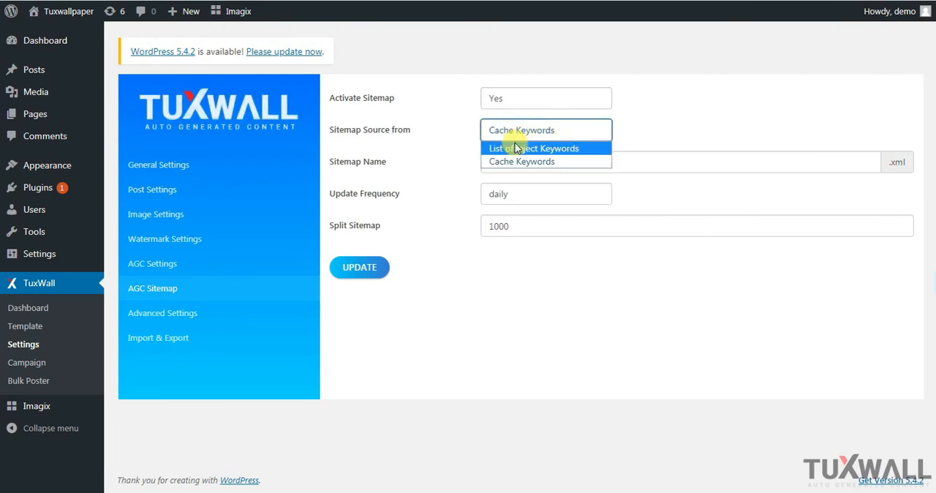
{"action": "left_click", "coordinate": [514, 148]}
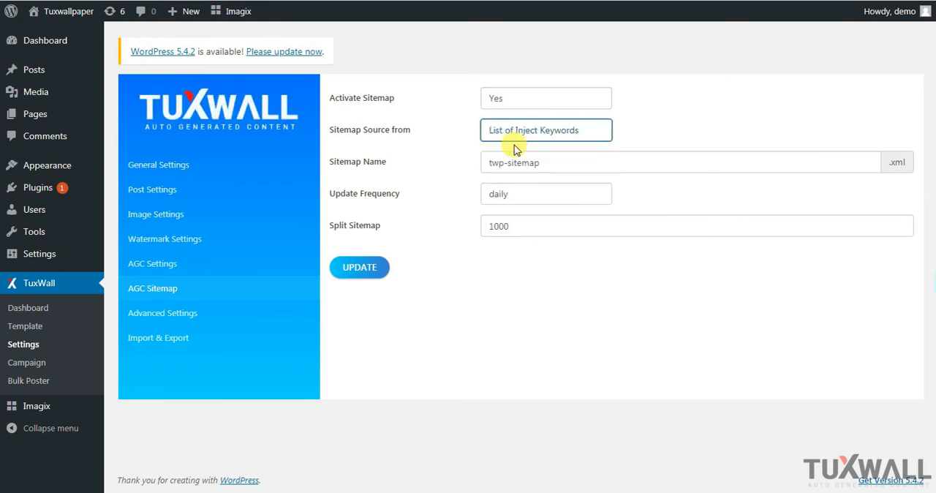
Try agc-sitemap and additional-sitemap as the sitemap name
{"action": "left_click", "coordinate": [564, 161]}
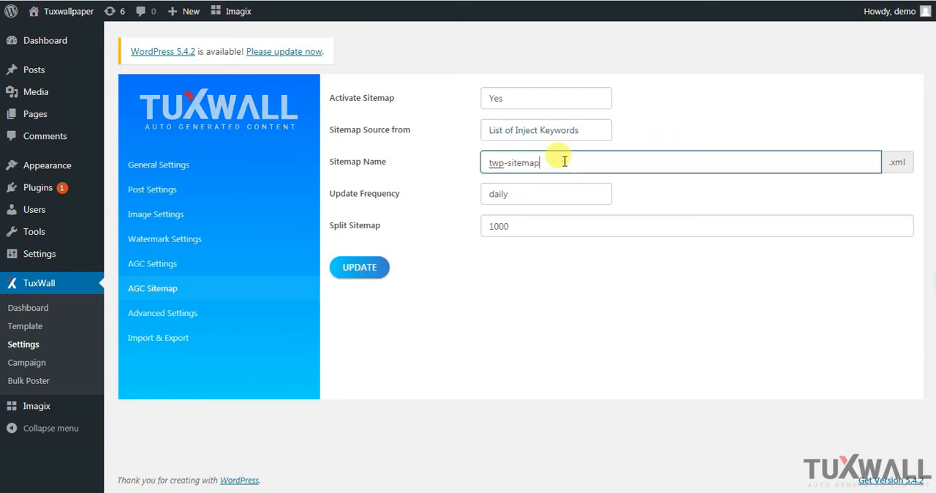
{"action": "double_click", "coordinate": [495, 162]}
{"action": "type", "text": "agc"}
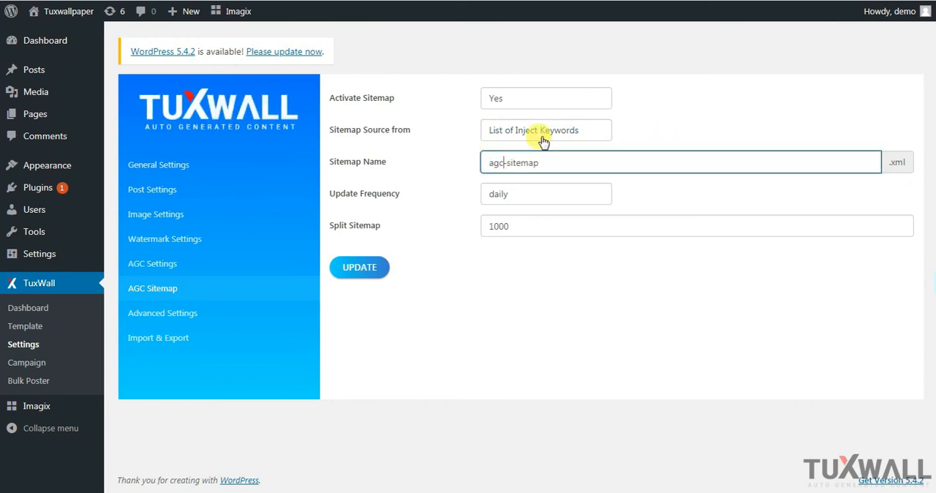
{"action": "key", "text": "shift+Home"}
{"action": "key", "text": "BackSpace"}
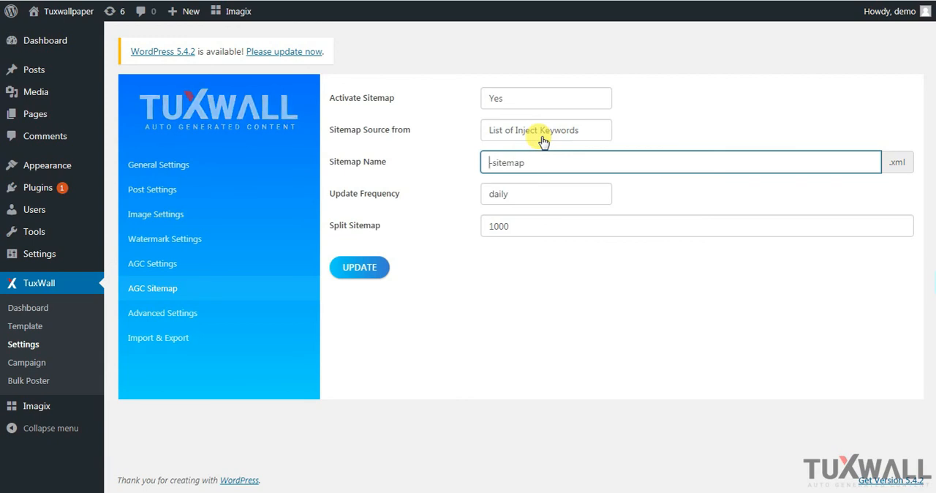
{"action": "type", "text": "add"}
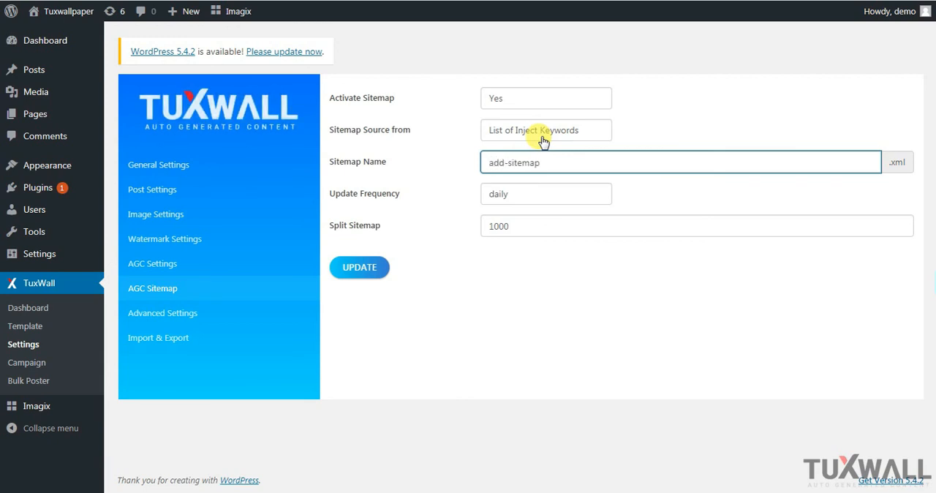
{"action": "type", "text": "it"}
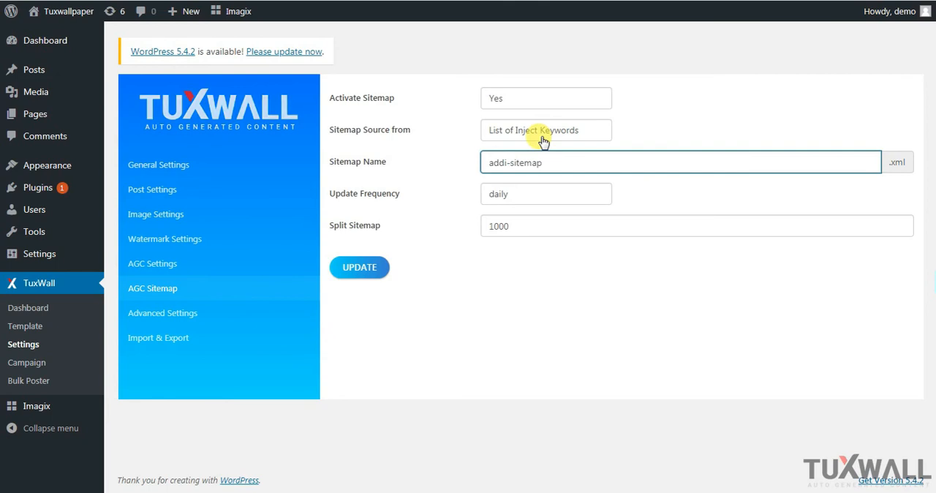
{"action": "type", "text": "ional"}
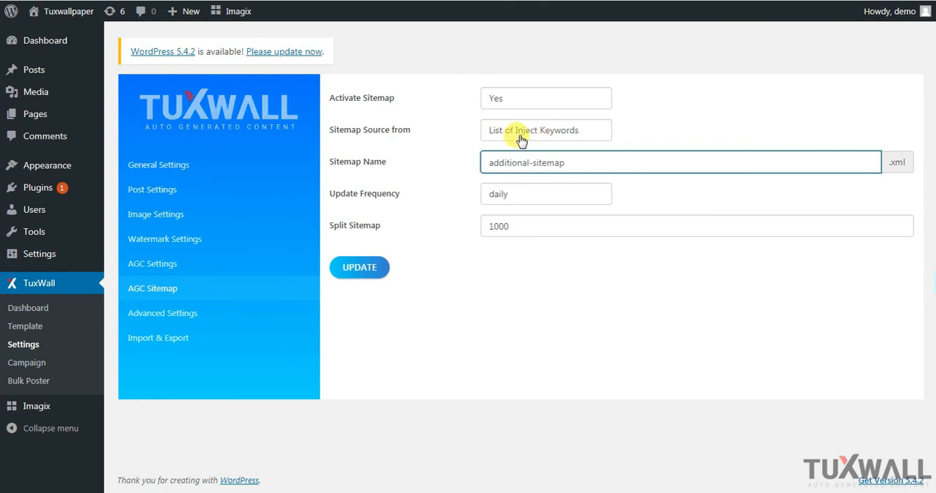
Set the sitemap name to post-sitemap with a daily update frequency and a split of 1000, and save the sitemap settings
{"action": "double_click", "coordinate": [503, 161]}
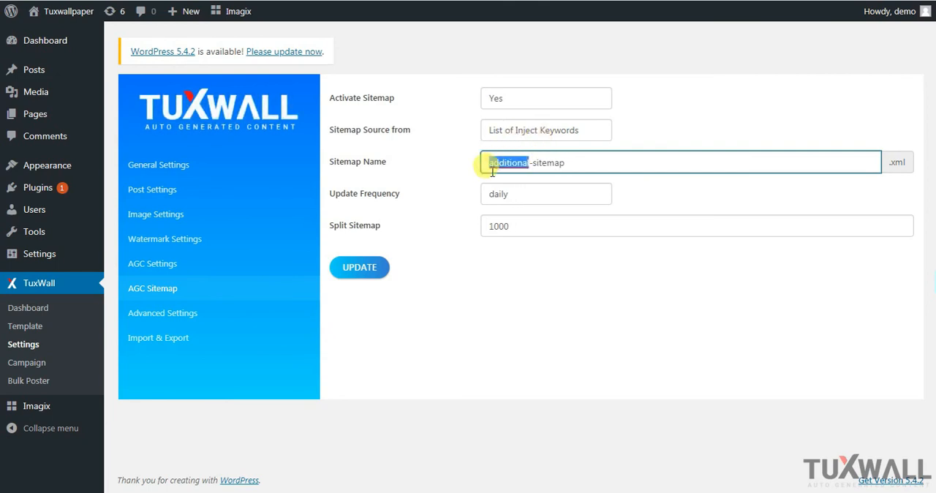
{"action": "type", "text": "post"}
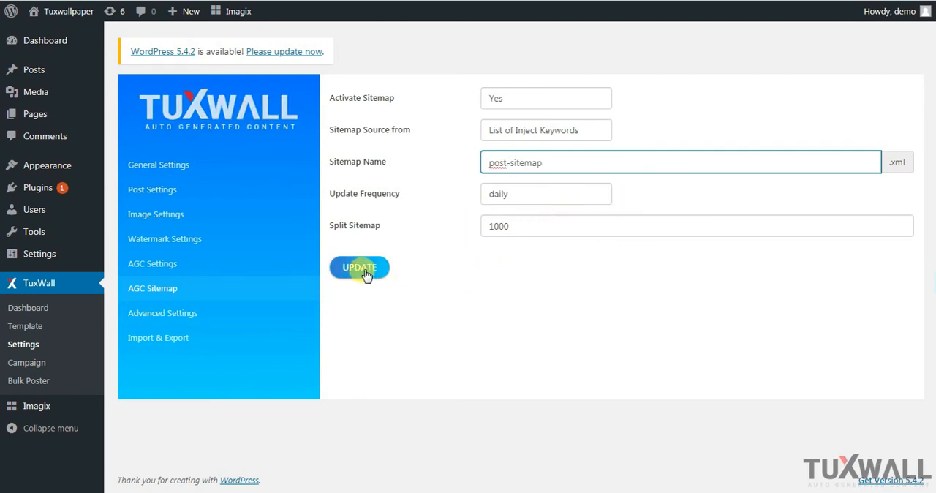
{"action": "left_click", "coordinate": [549, 194]}
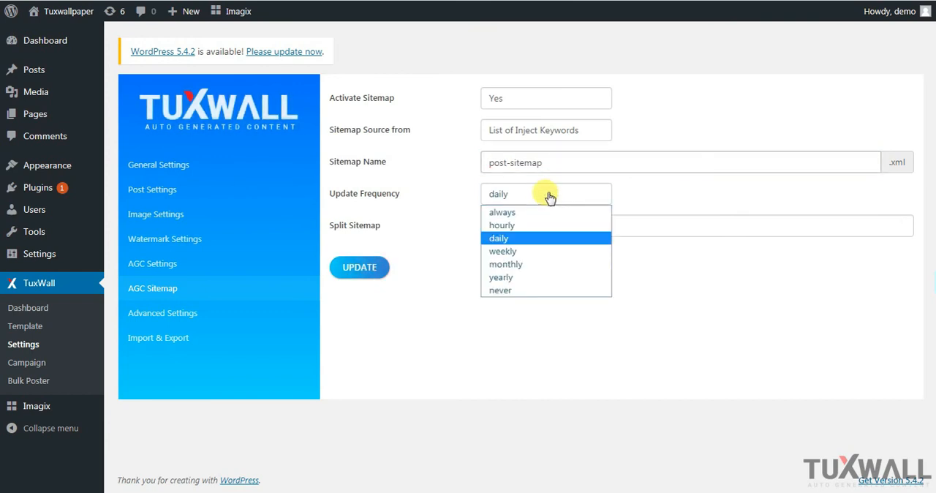
{"action": "left_click", "coordinate": [539, 238]}
{"action": "left_click", "coordinate": [514, 223]}
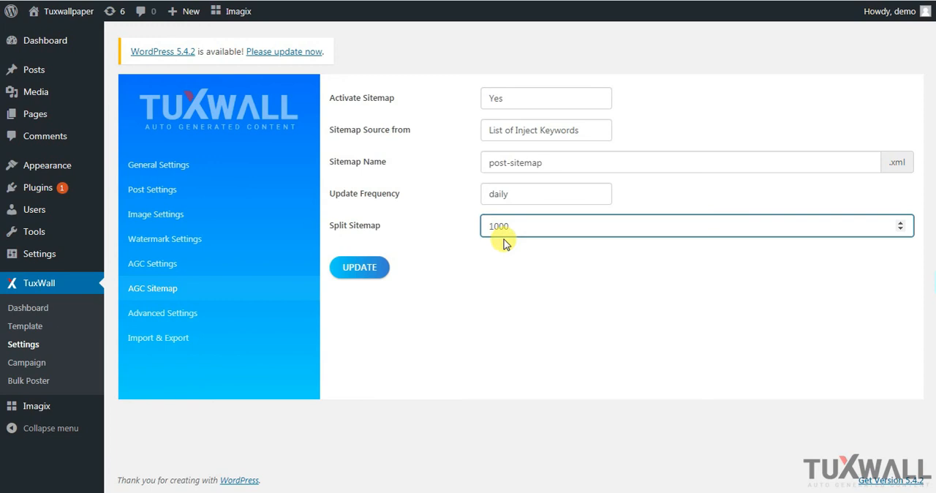
{"action": "left_click", "coordinate": [360, 272]}
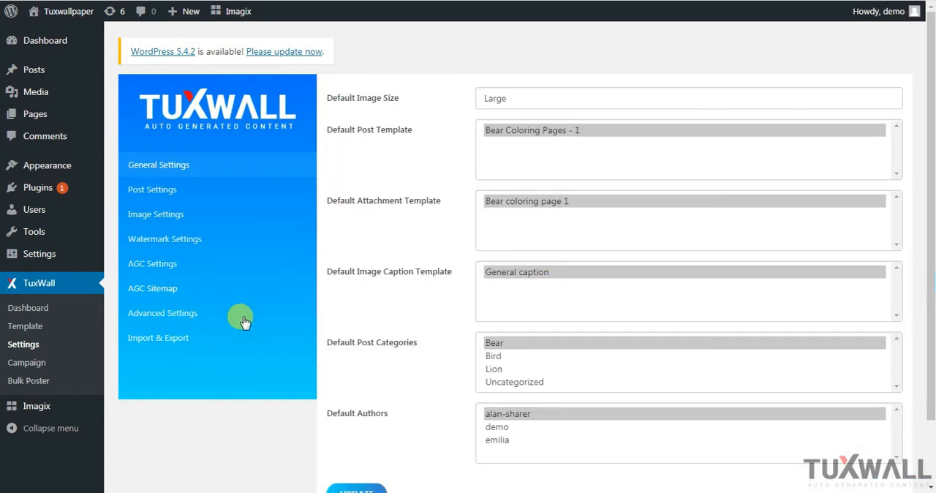
Open the advanced settings, switch proxy use to Yes to inspect the proxies list field, and set it back to No
{"action": "left_click", "coordinate": [176, 318]}
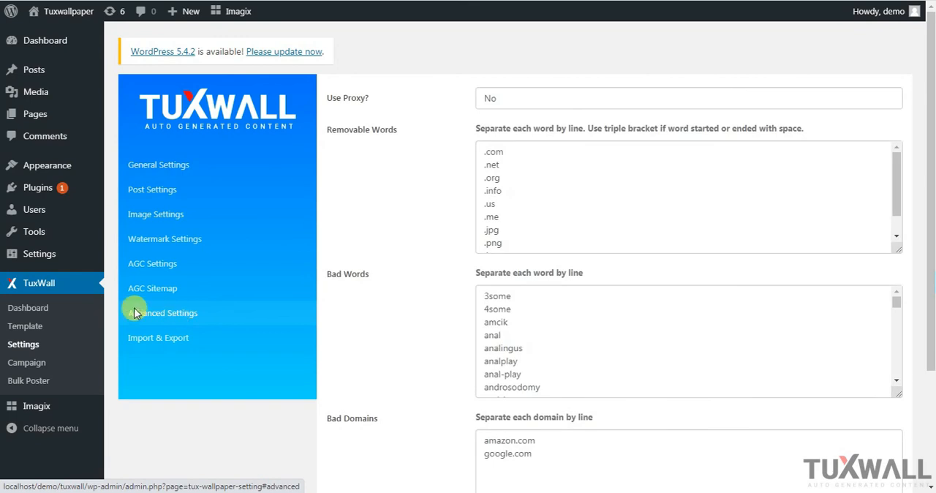
{"action": "left_click", "coordinate": [528, 101]}
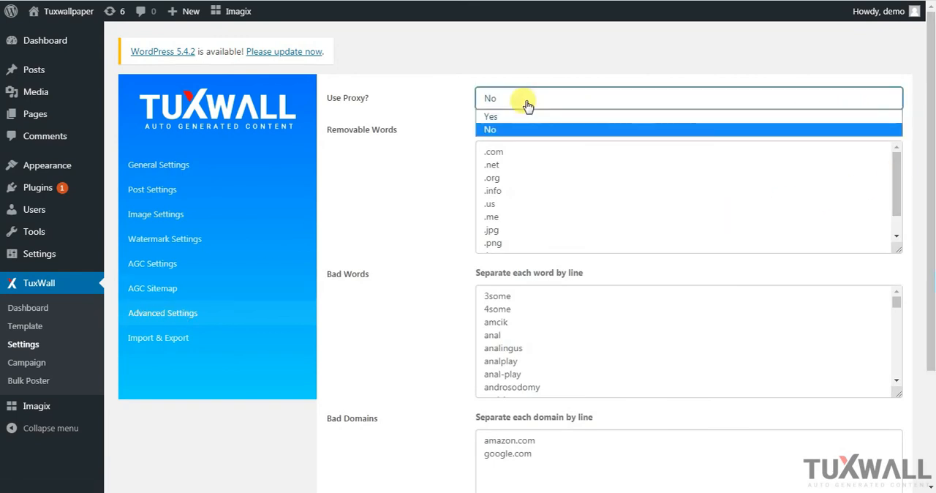
{"action": "left_click", "coordinate": [517, 117]}
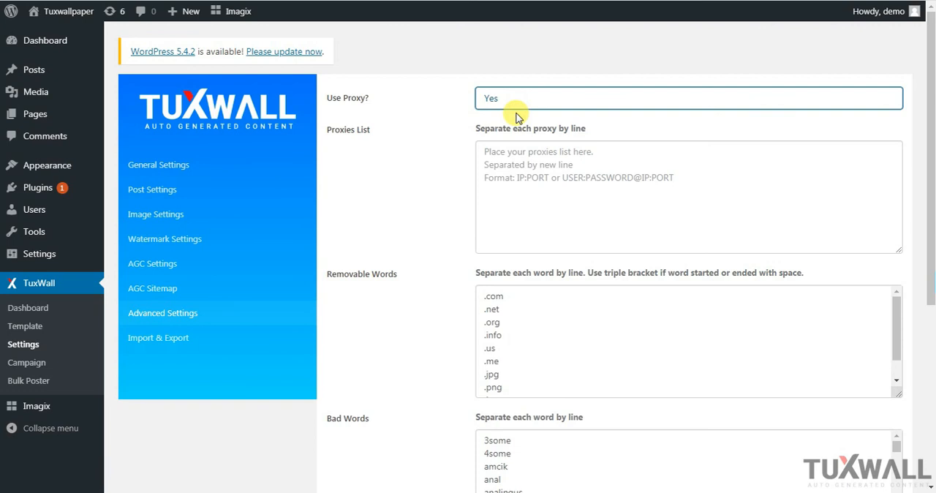
{"action": "left_click", "coordinate": [551, 159]}
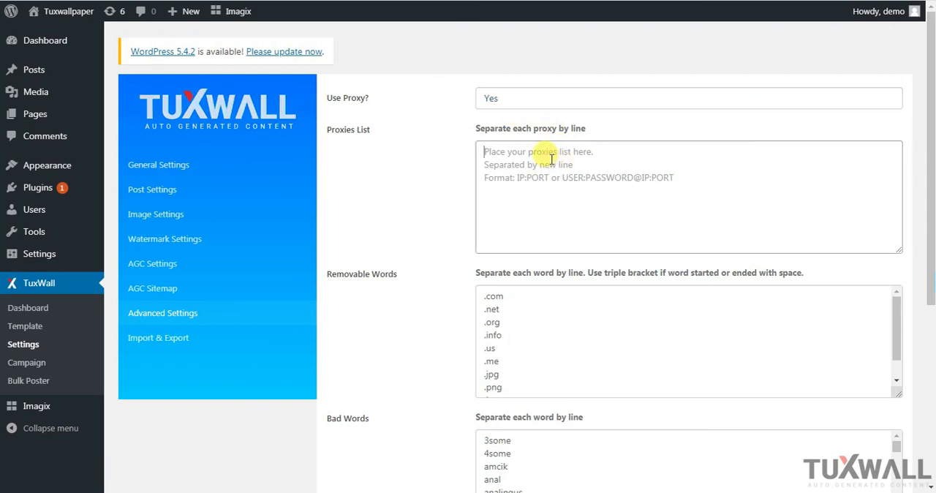
{"action": "left_click", "coordinate": [531, 98]}
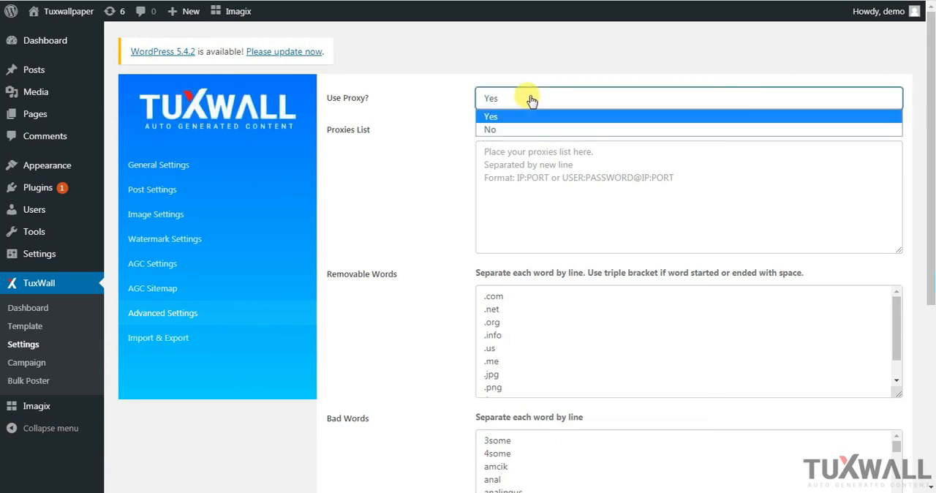
{"action": "left_click", "coordinate": [506, 130]}
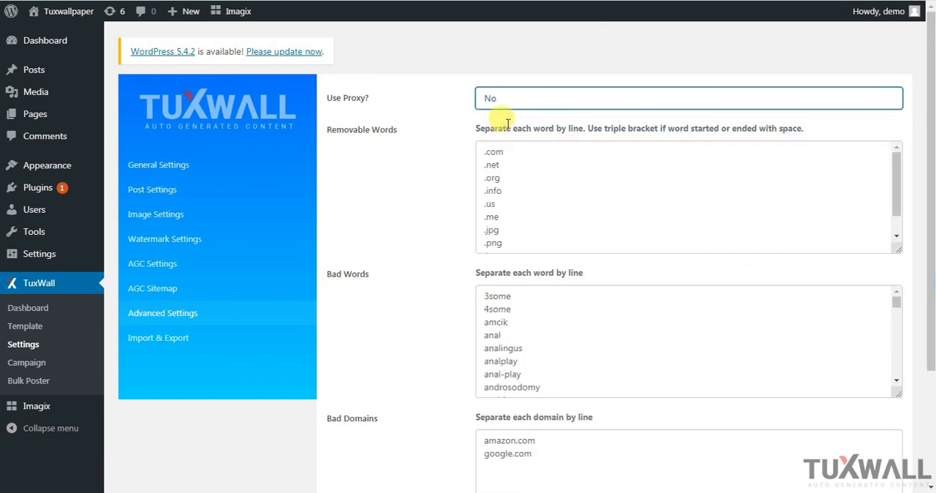
Examine the removable words and bad words lists in the advanced settings through to their last entries
{"action": "left_click_drag", "start_coordinate": [927, 156], "coordinate": [932, 191]}
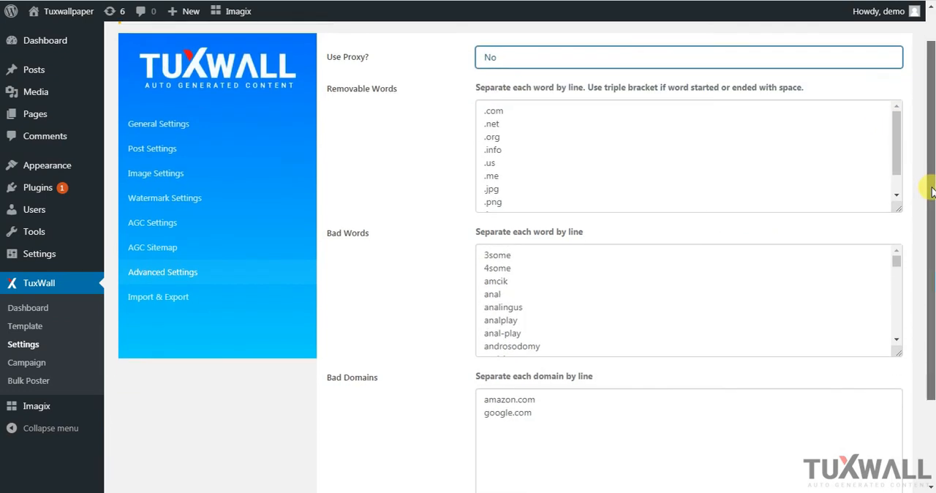
{"action": "left_click_drag", "start_coordinate": [898, 136], "coordinate": [900, 184]}
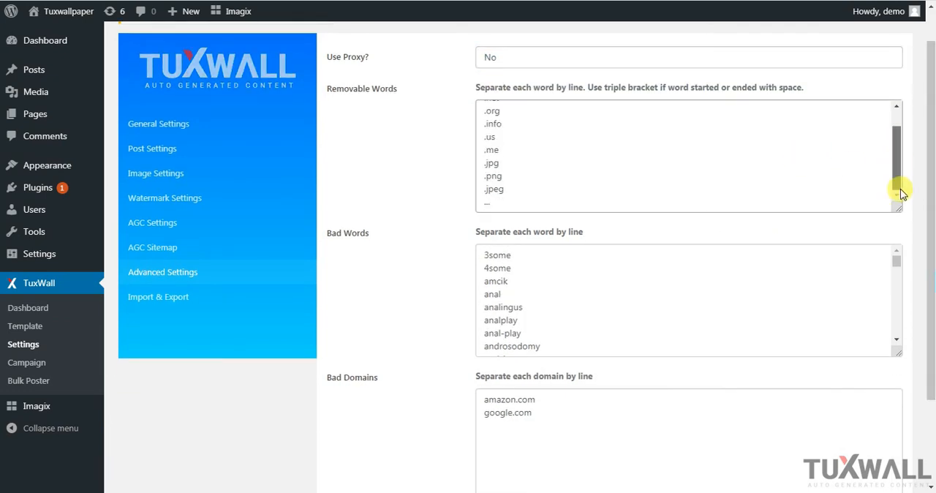
{"action": "left_click", "coordinate": [619, 162]}
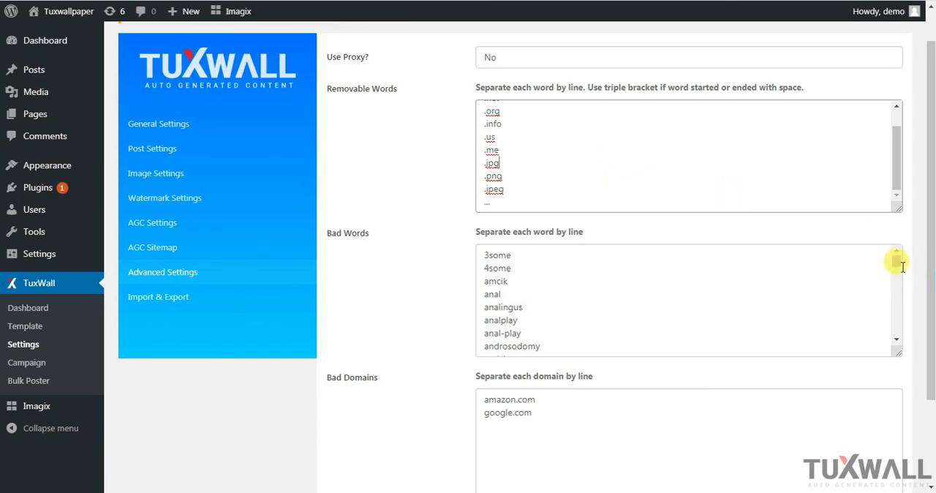
{"action": "left_click_drag", "start_coordinate": [897, 261], "coordinate": [924, 338]}
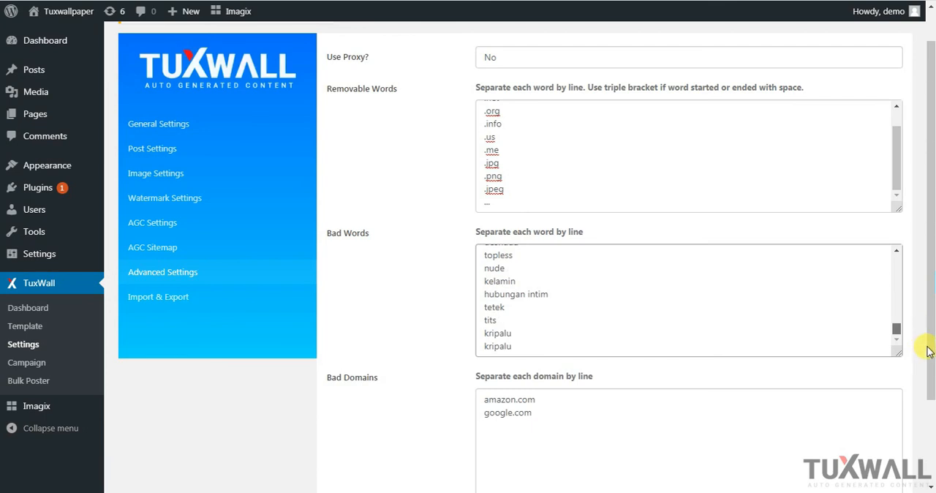
Add ads.id and pinterest.com on separate lines to the bad domains list, and save the advanced settings
{"action": "left_click_drag", "start_coordinate": [927, 351], "coordinate": [925, 234]}
{"action": "scroll", "coordinate": [929, 293], "scroll_direction": "down", "scroll_amount": 1}
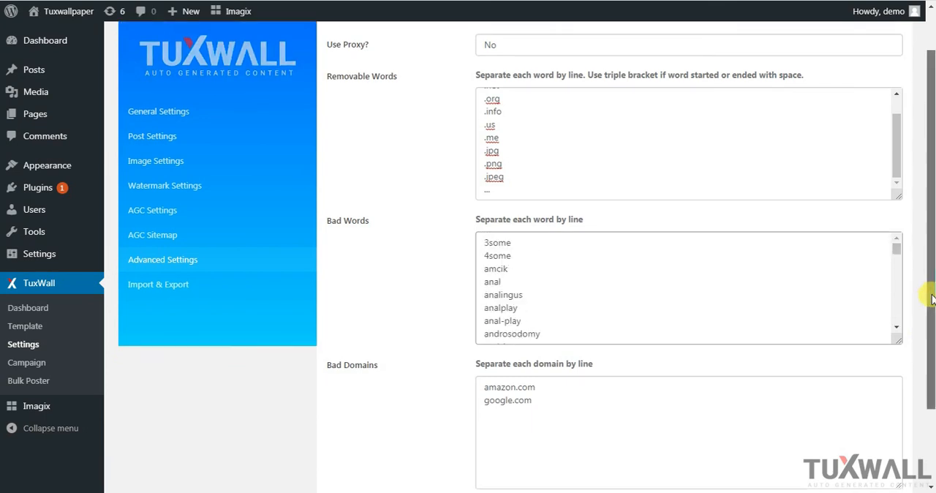
{"action": "scroll", "coordinate": [932, 298], "scroll_direction": "down", "scroll_amount": 2}
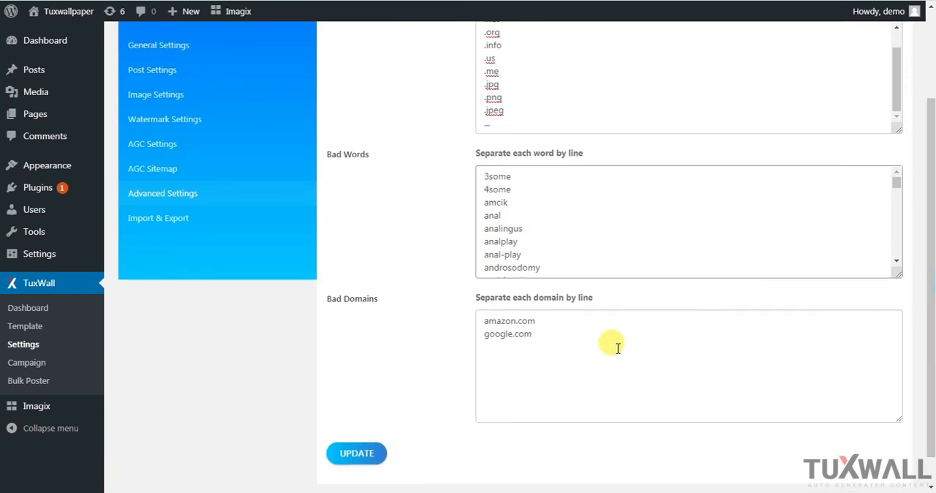
{"action": "left_click", "coordinate": [587, 337]}
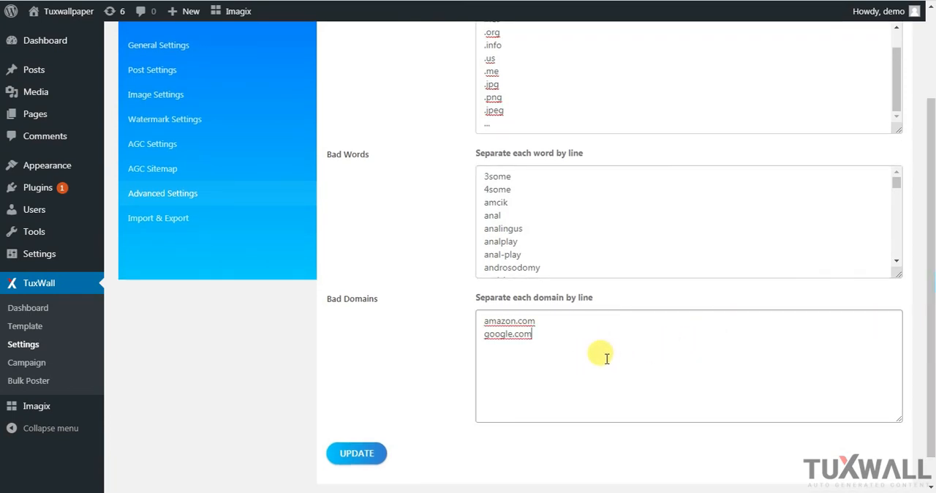
{"action": "key", "text": "Return"}
{"action": "type", "text": "ads"}
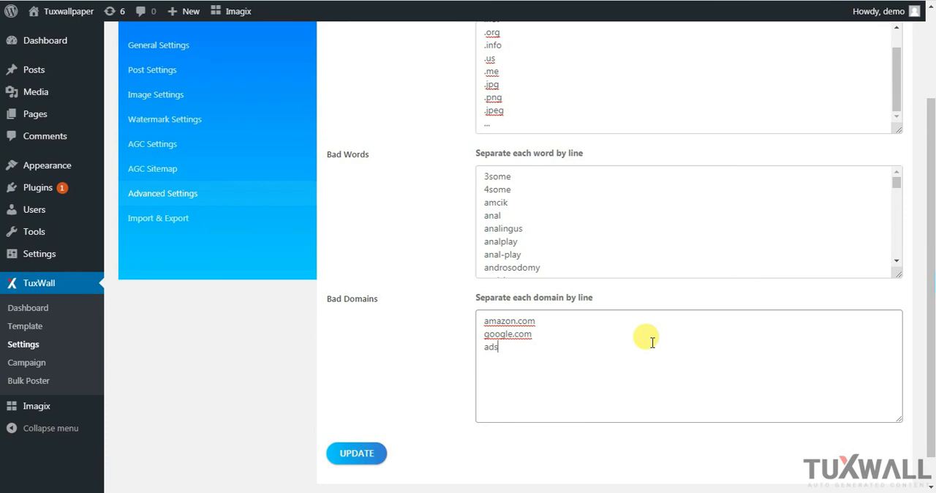
{"action": "type", "text": ".id"}
{"action": "key", "text": "Return"}
{"action": "type", "text": "pinterest.com"}
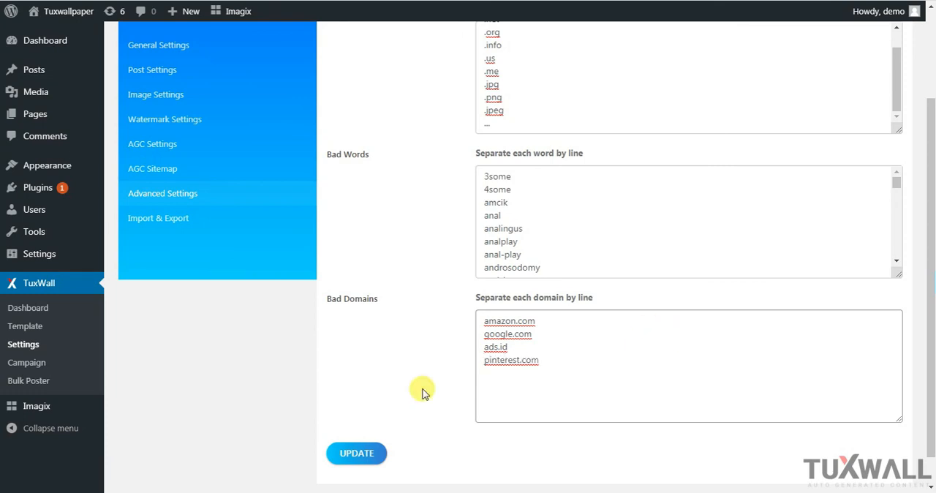
{"action": "left_click", "coordinate": [373, 453]}
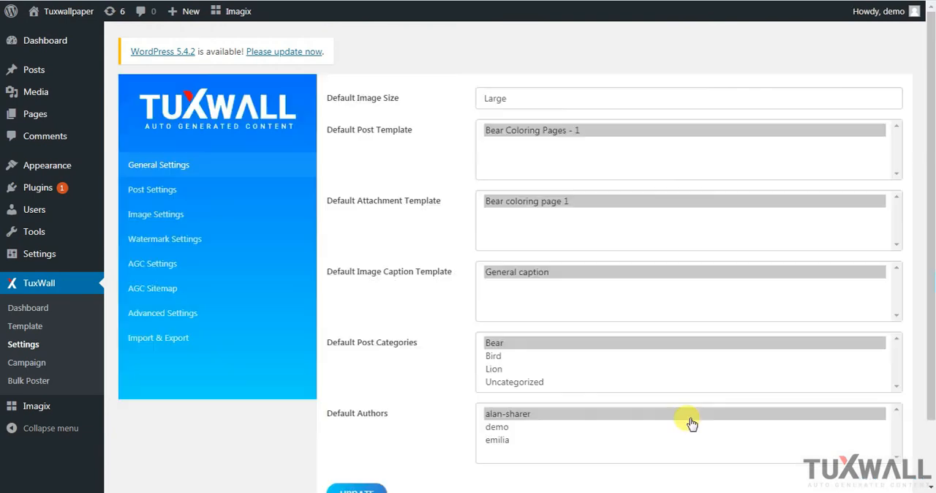
Open the import and export settings and examine the backup code for the current settings
{"action": "scroll", "coordinate": [691, 423], "scroll_direction": "down", "scroll_amount": 2}
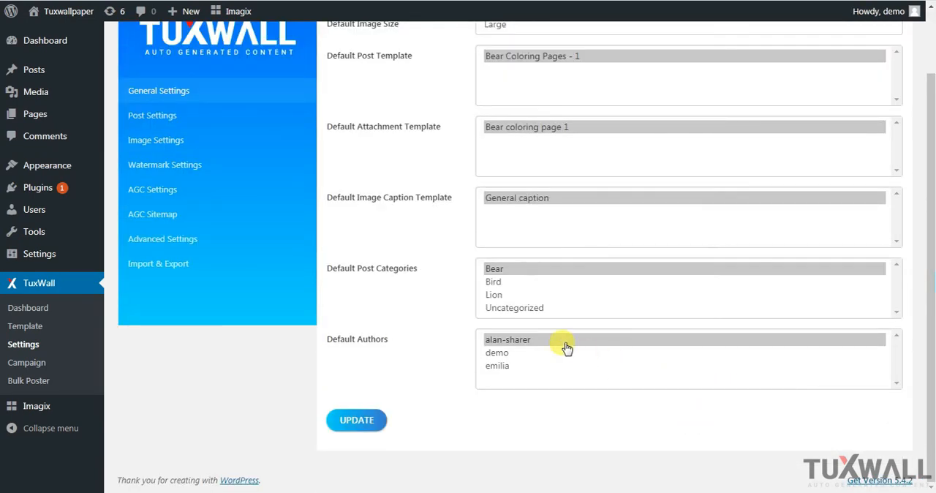
{"action": "left_click", "coordinate": [183, 262]}
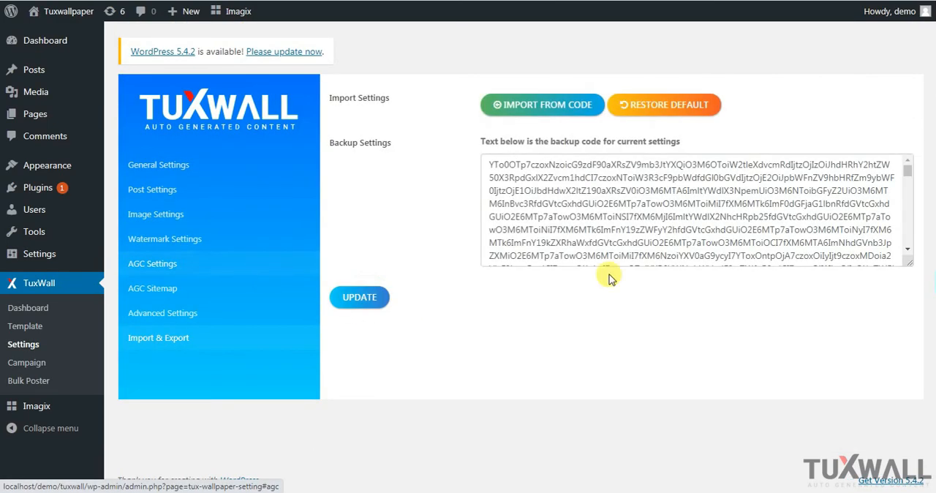
{"action": "left_click", "coordinate": [601, 197]}
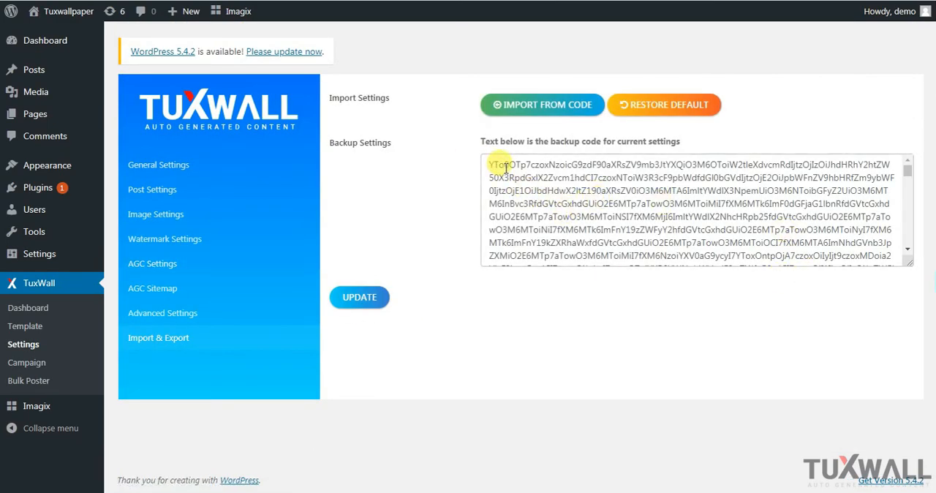